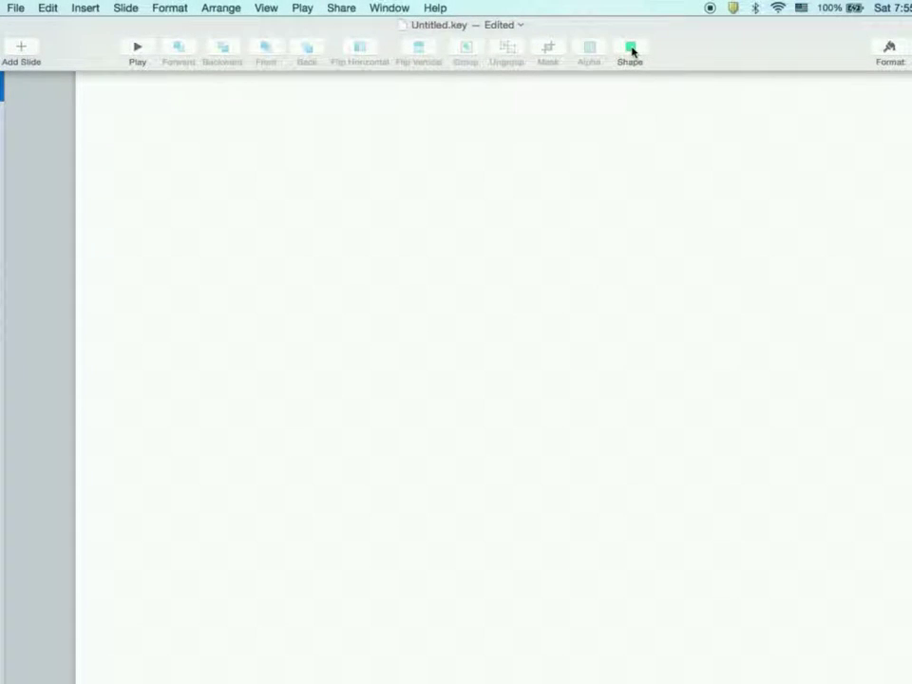
- Insert a circle onto the slide and enlarge it to about 215 pt
left_click(632, 51)
left_click(670, 123)
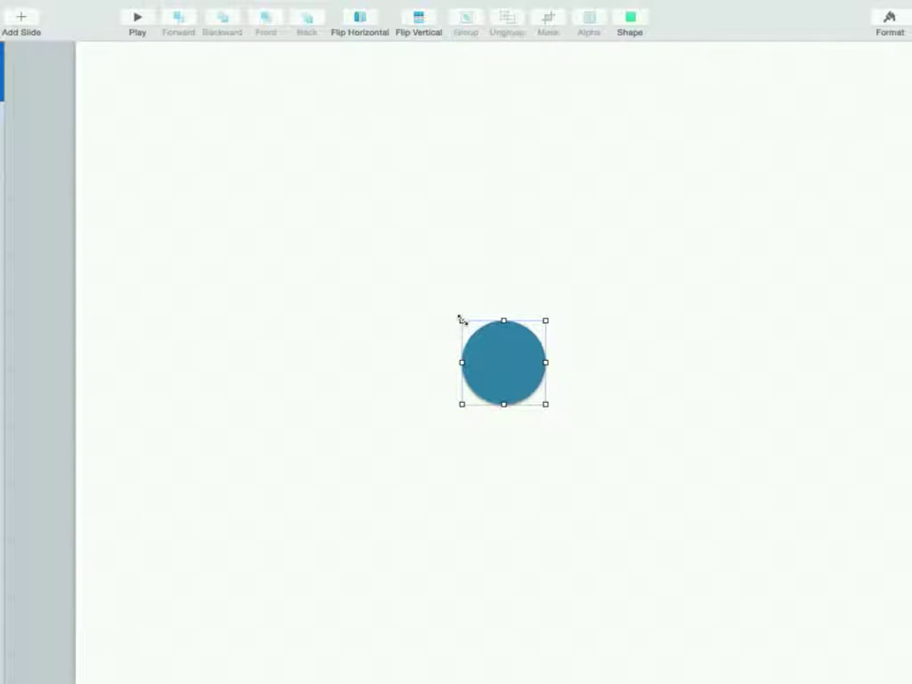
left_click_drag(462, 321, 340, 251)
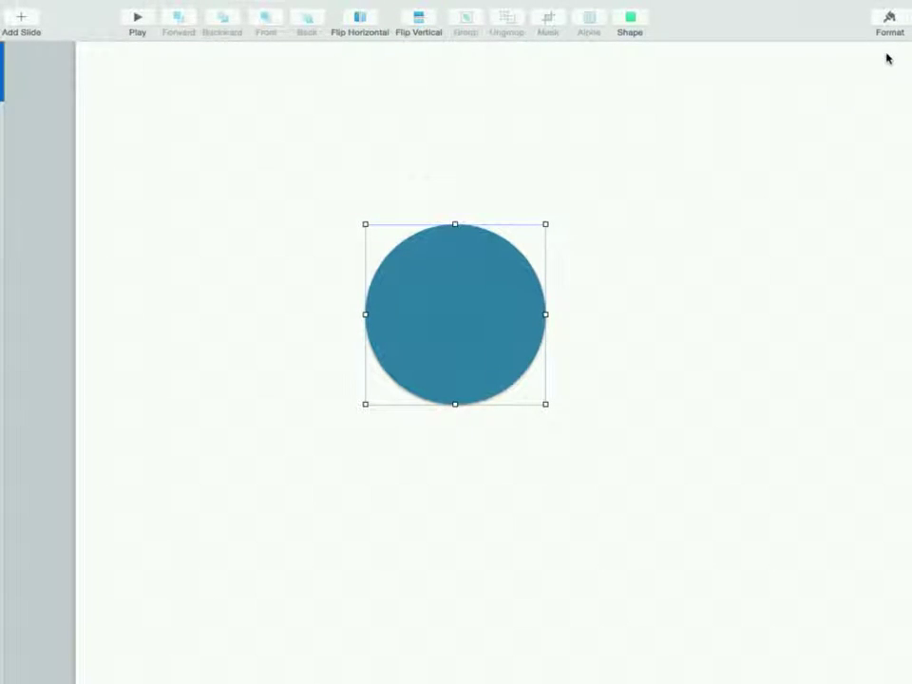
- Lock proportions in Arrange, resize the circle to about 394 pt, and undo an ellipse distortion
left_click(891, 19)
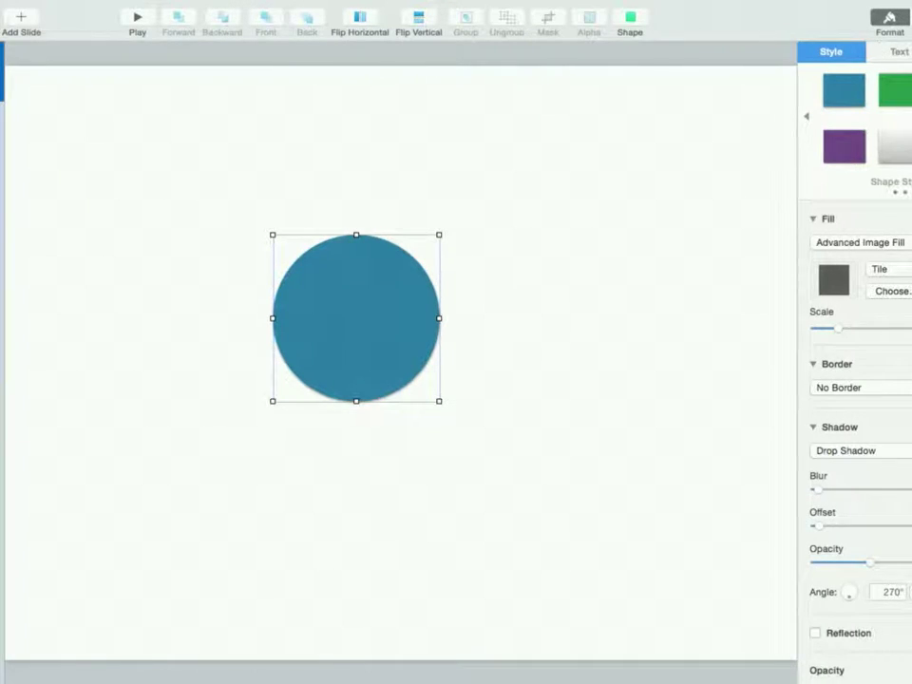
left_click(907, 51)
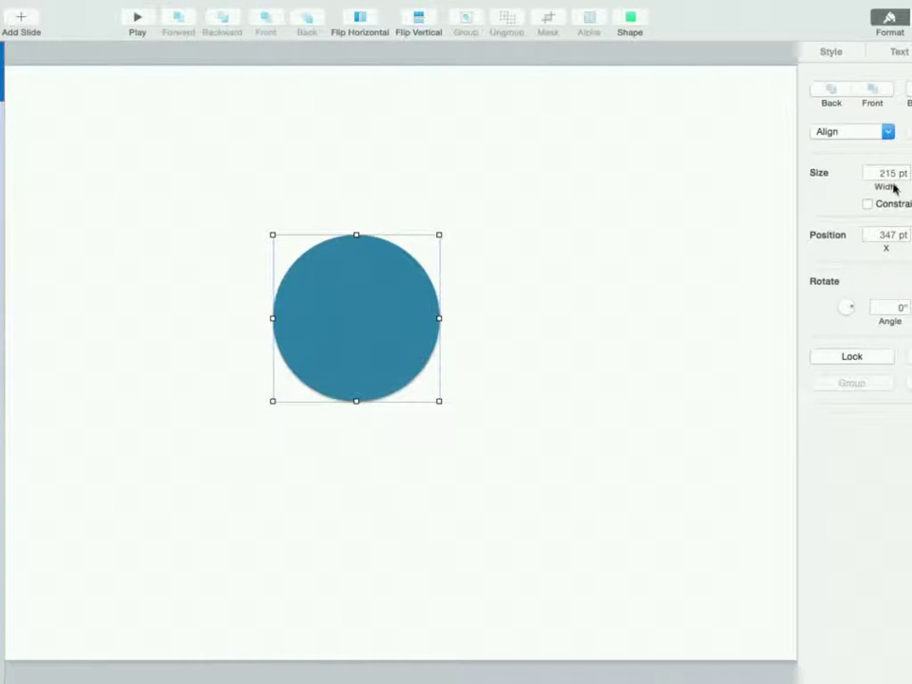
left_click(867, 203)
left_click_drag(273, 235, 118, 112)
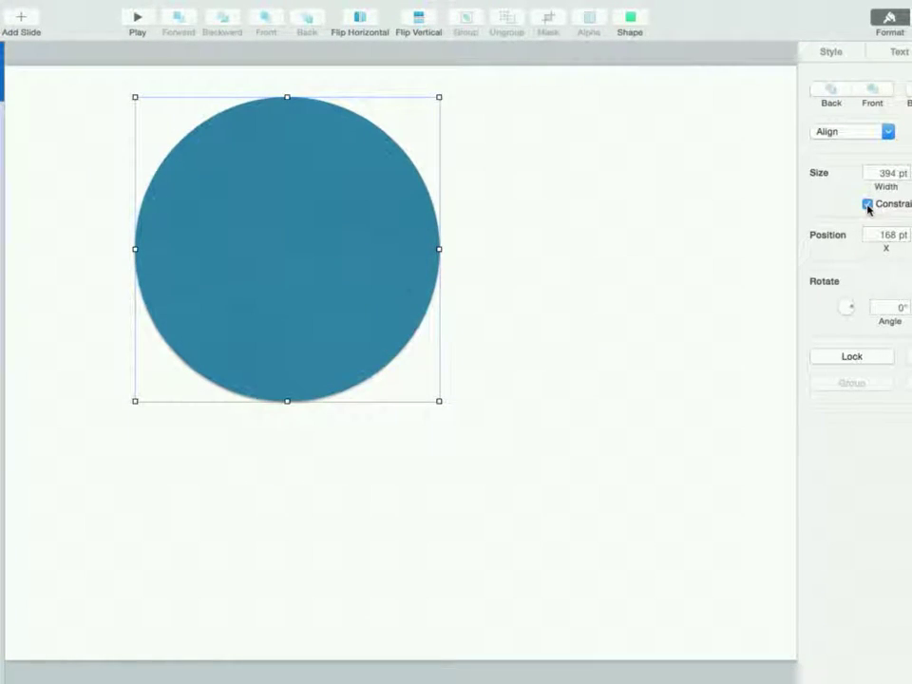
left_click(867, 204)
left_click_drag(439, 249, 351, 249)
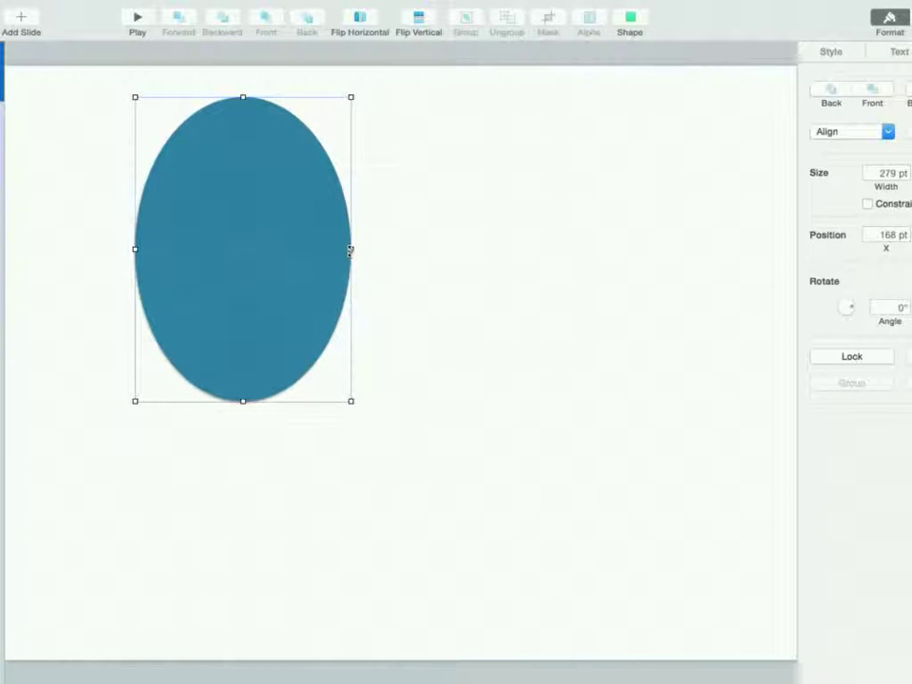
key("super+z")
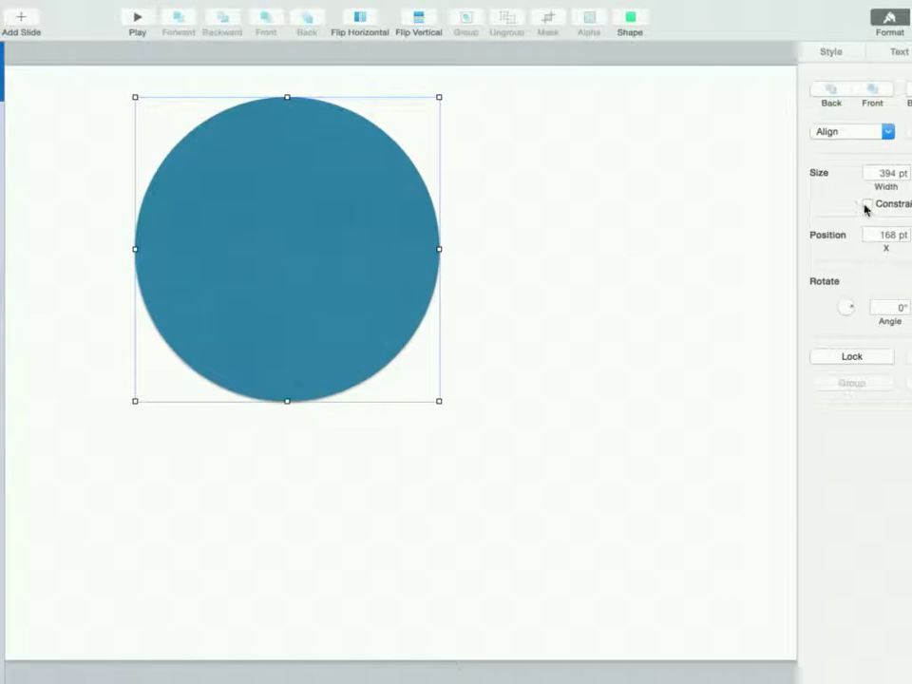
- With proportions relocked, enlarge the circle to 490 pt wide and centre it on the slide
left_click(867, 203)
left_click_drag(267, 261, 398, 371)
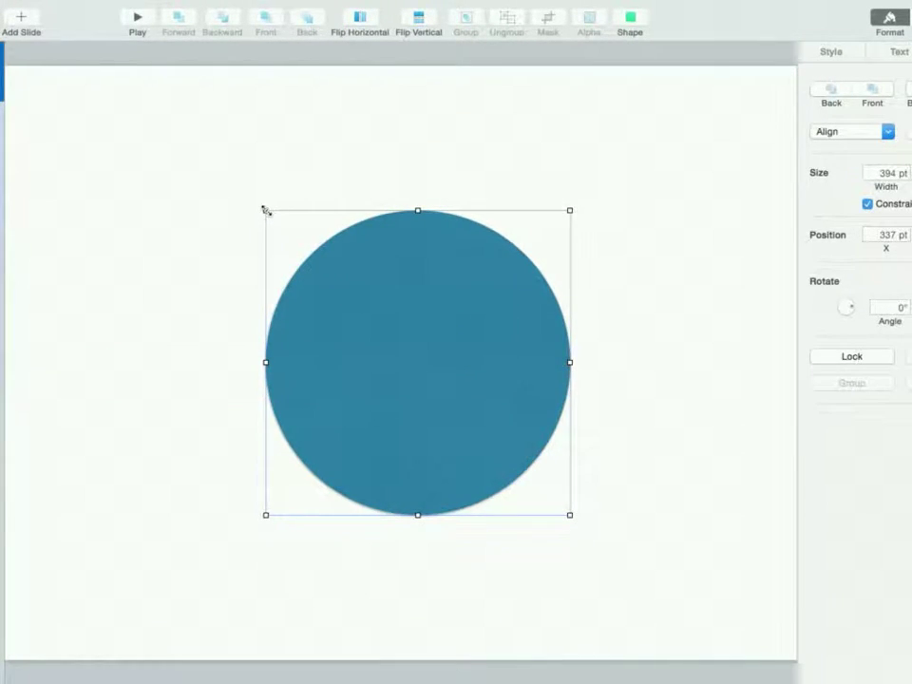
left_click_drag(262, 206, 179, 148)
left_click_drag(393, 305, 440, 328)
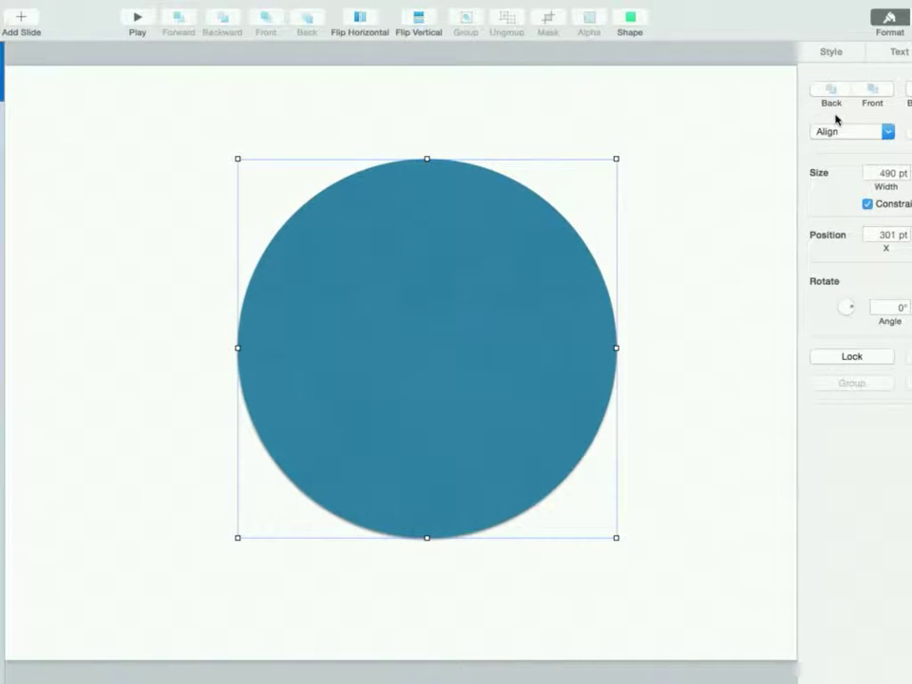
- Give the circle an Advanced Gradient Fill with an added colour stop
left_click(851, 57)
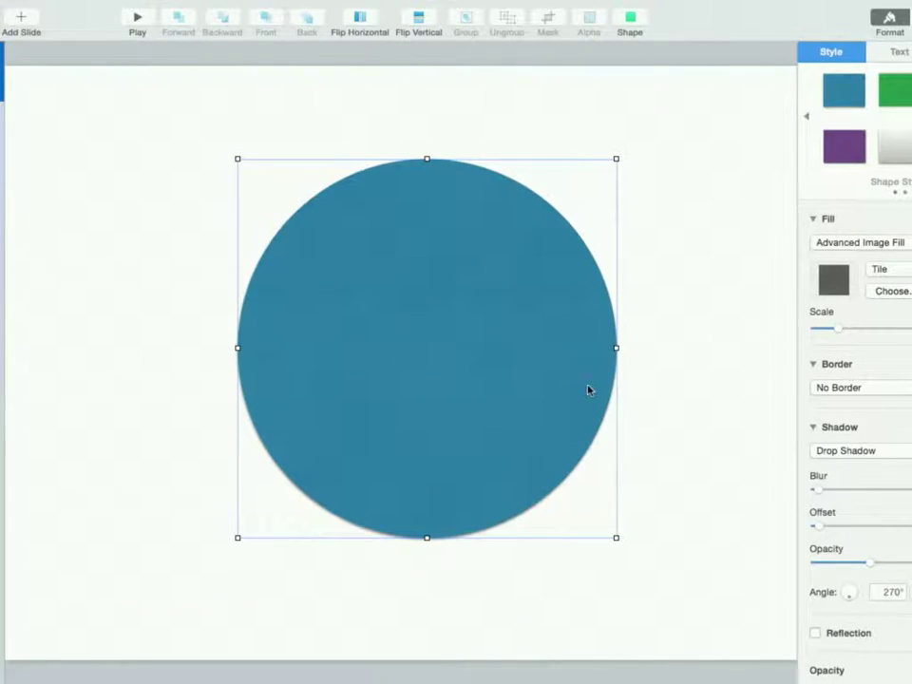
left_click(893, 243)
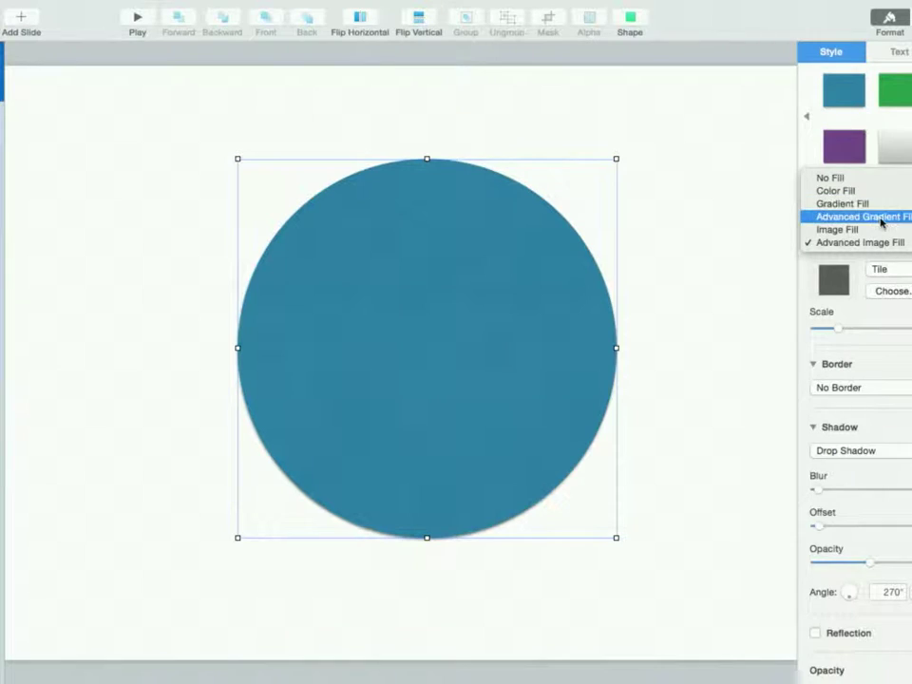
left_click(882, 218)
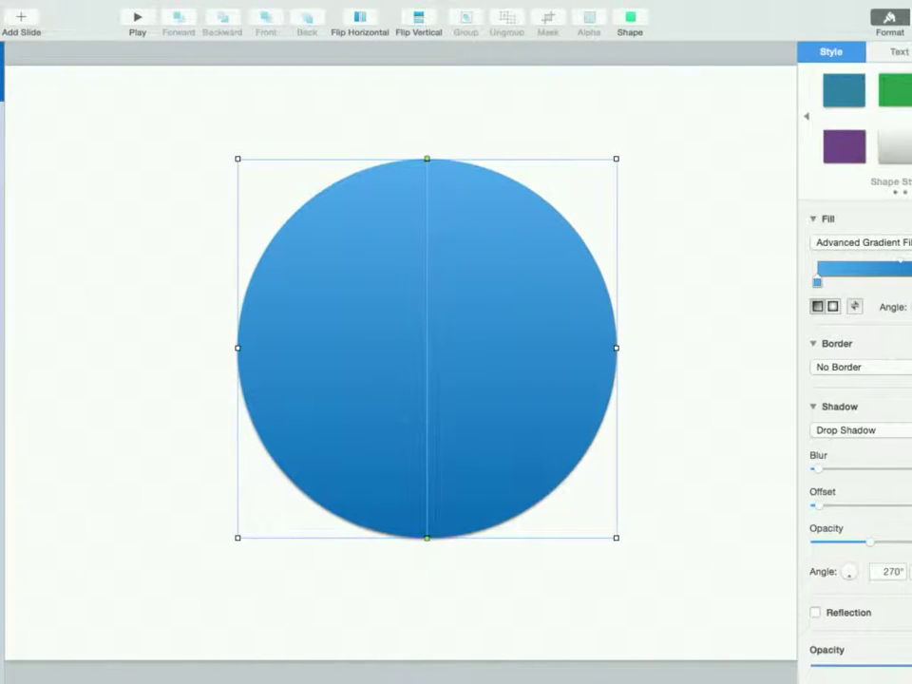
left_click(905, 277)
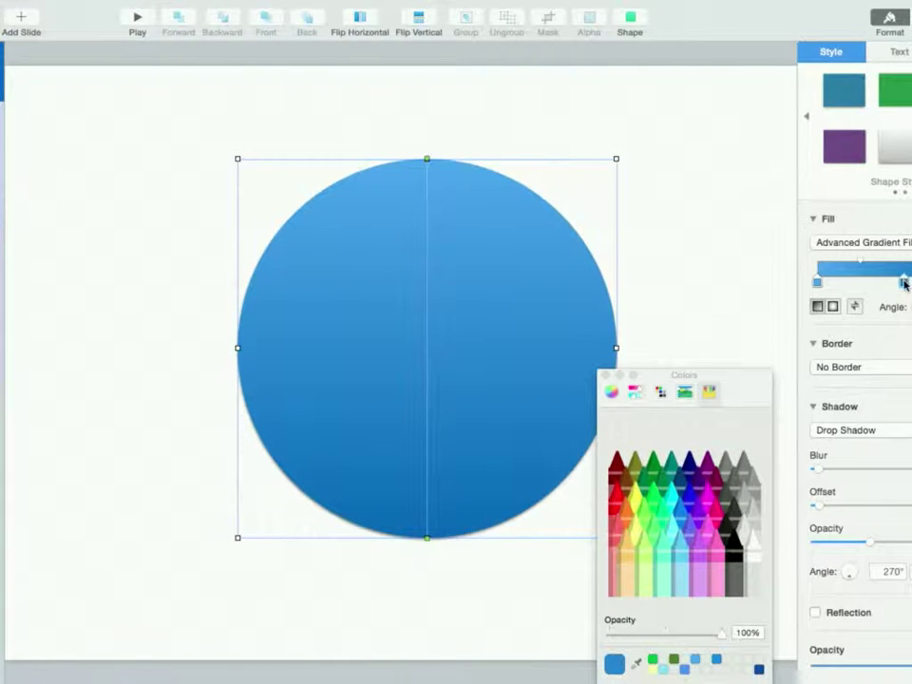
mouse_move(904, 282)
left_mouse_down()
mouse_move(849, 278)
mouse_move(907, 281)
left_mouse_up()
- Make the gradient radial with its bright centre shifted up and left
left_click(835, 307)
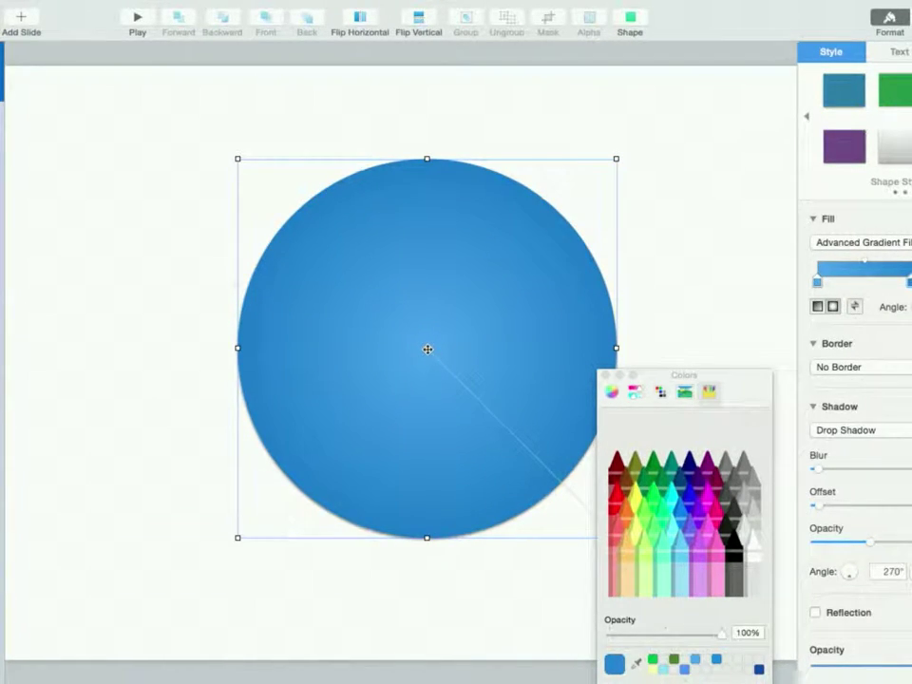
left_click_drag(428, 347, 349, 288)
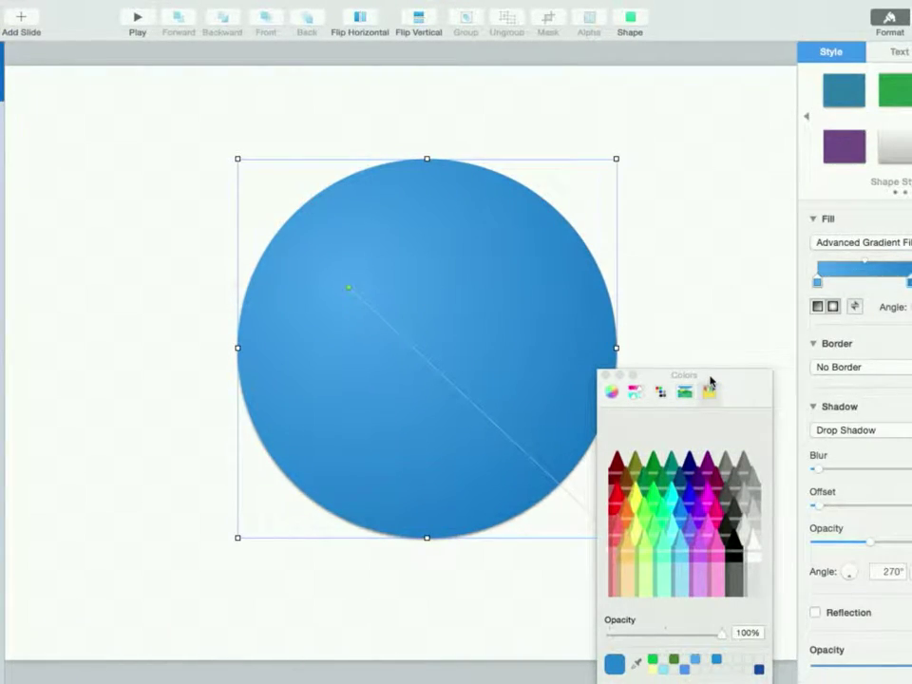
left_click_drag(710, 381, 777, 377)
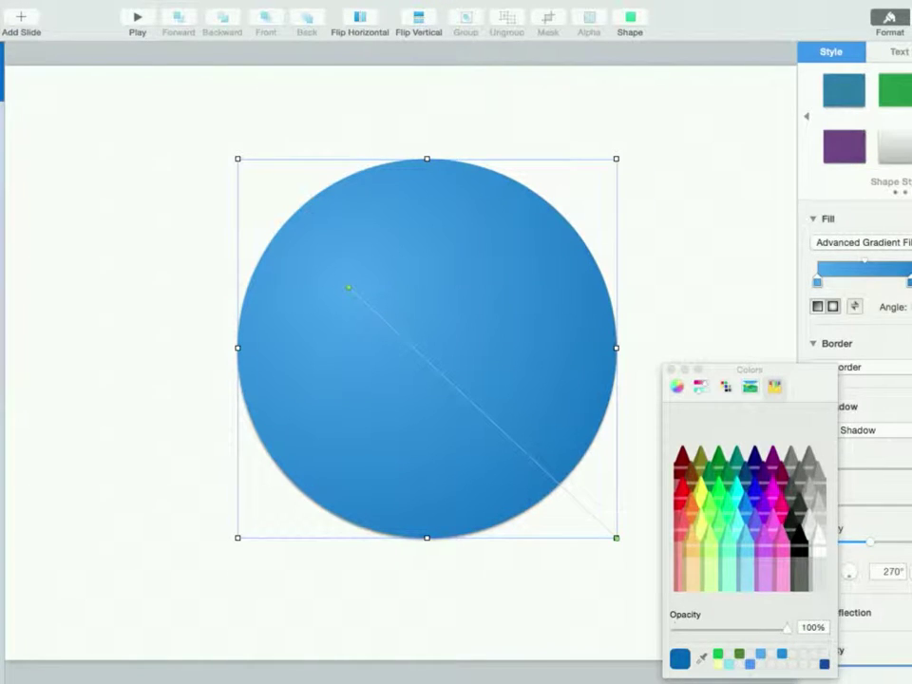
- Set a gradient stop to Magenta and adjust the purple stop's position
left_click(774, 498)
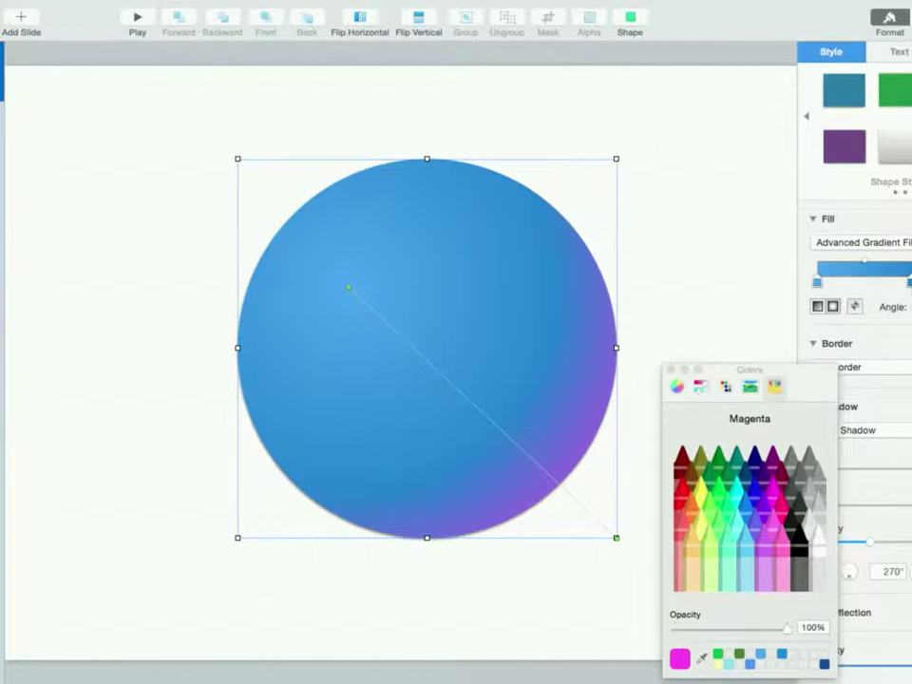
left_click_drag(909, 305, 901, 319)
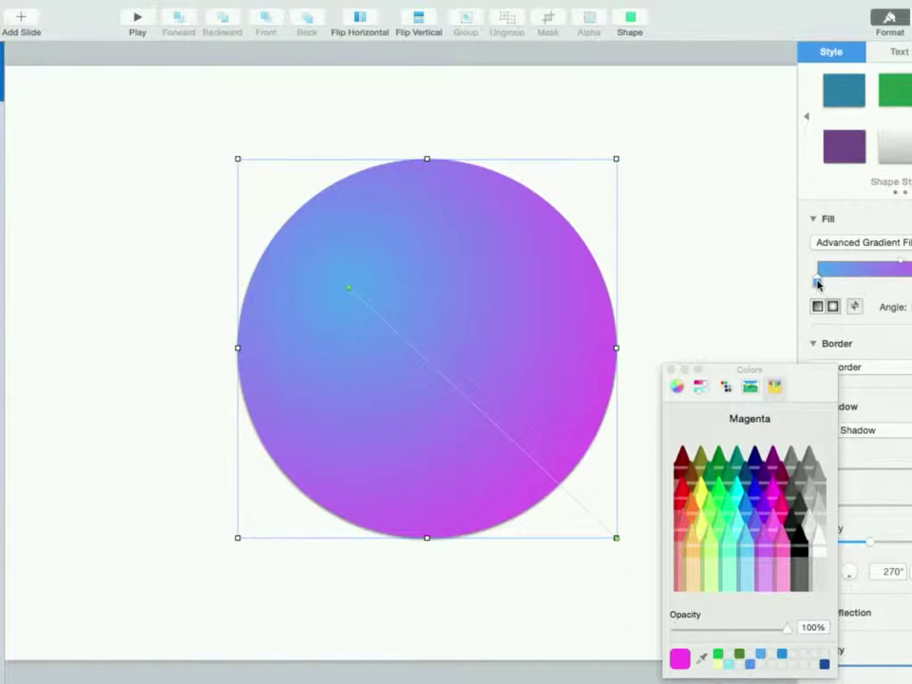
left_click(897, 280)
mouse_move(897, 279)
left_mouse_down()
mouse_move(864, 285)
mouse_move(911, 280)
left_mouse_up()
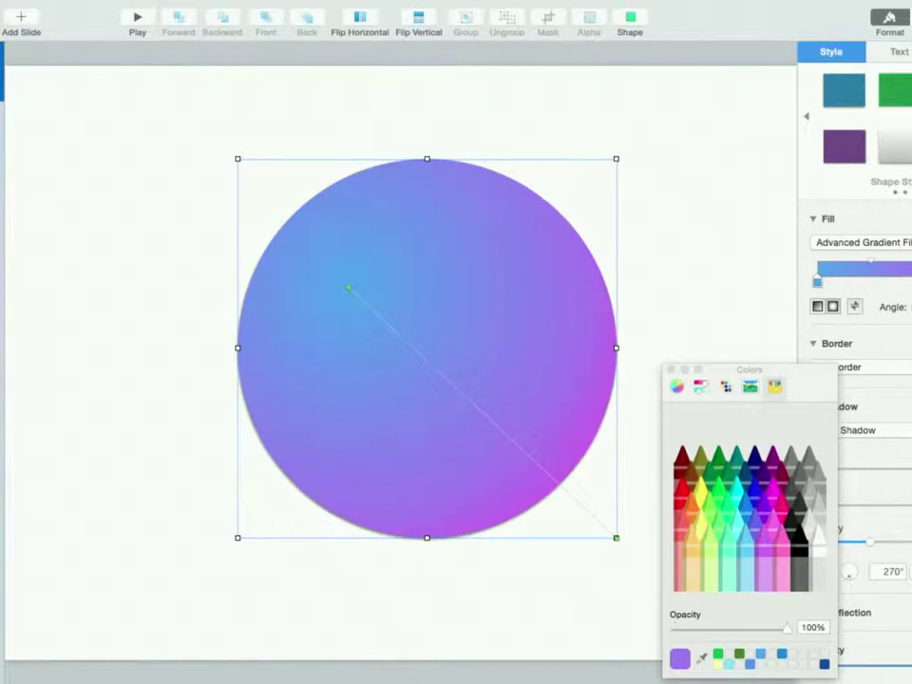
- Make the gradient radial, reverse it for a magenta centre, and remove the extra stops
left_click(818, 307)
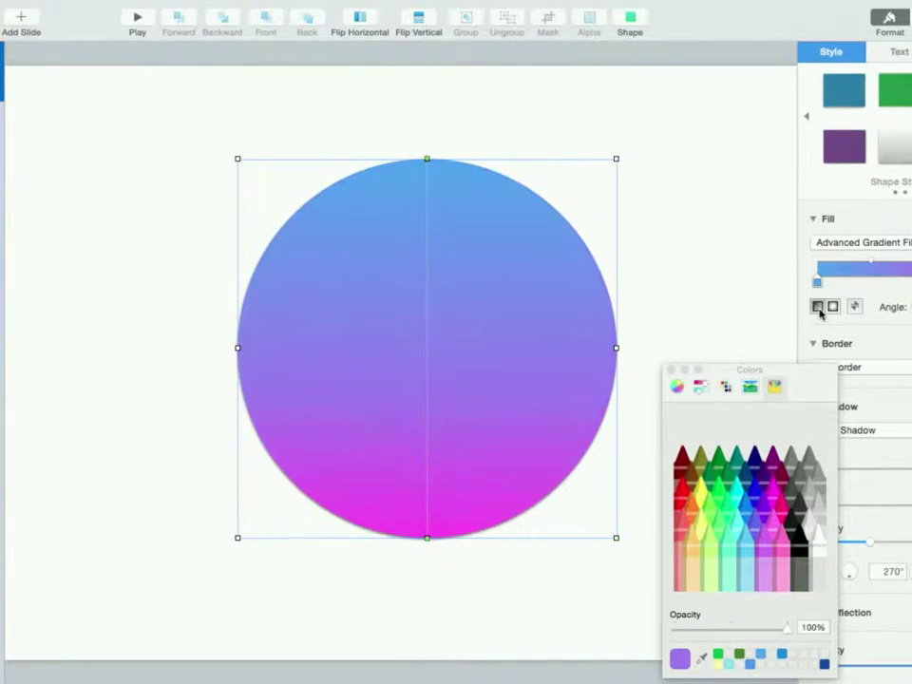
left_click(835, 308)
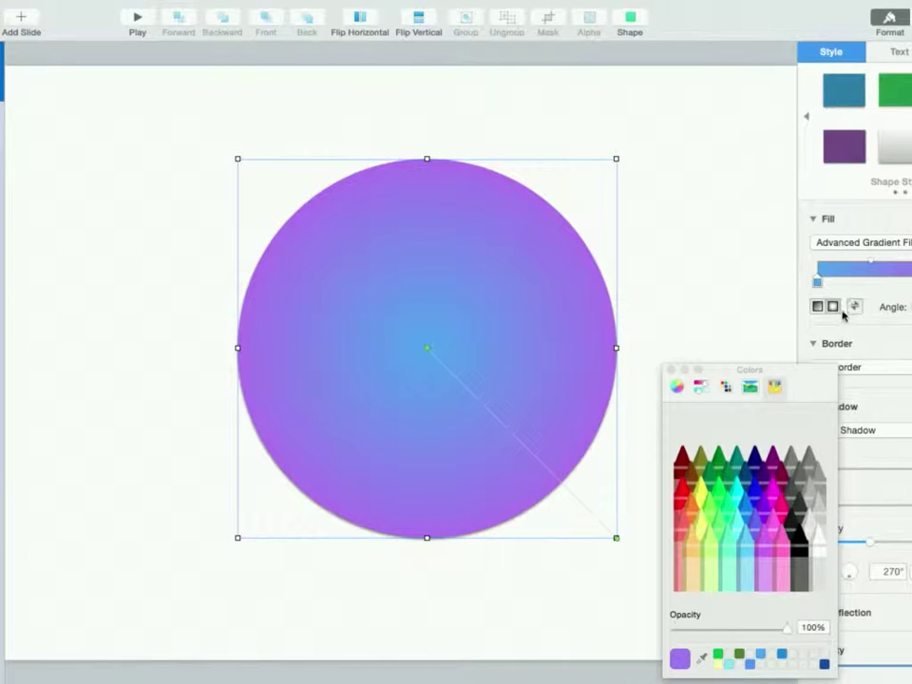
left_click(855, 310)
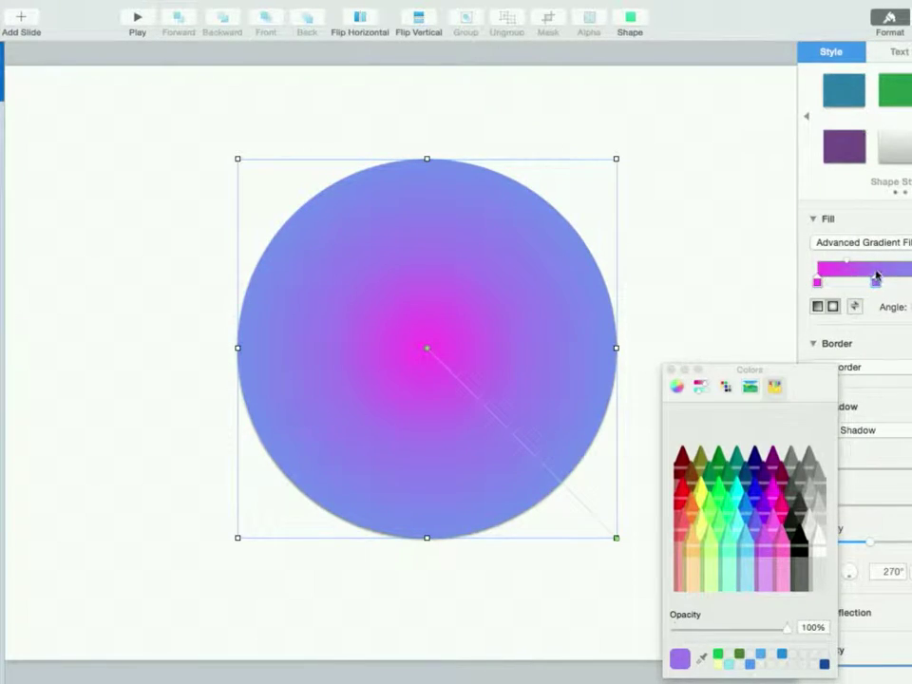
mouse_move(886, 284)
left_mouse_down()
mouse_move(910, 283)
mouse_move(858, 279)
mouse_move(874, 278)
left_mouse_up()
left_click_drag(875, 281, 911, 283)
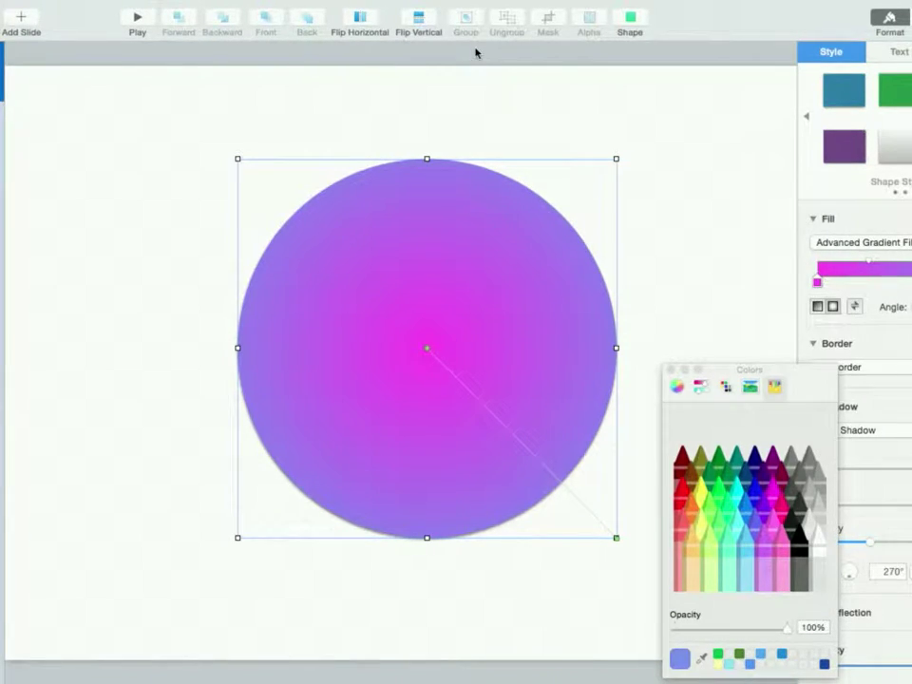
- Add the Text item to the Keynote toolbar via Customize Toolbar
right_click(669, 30)
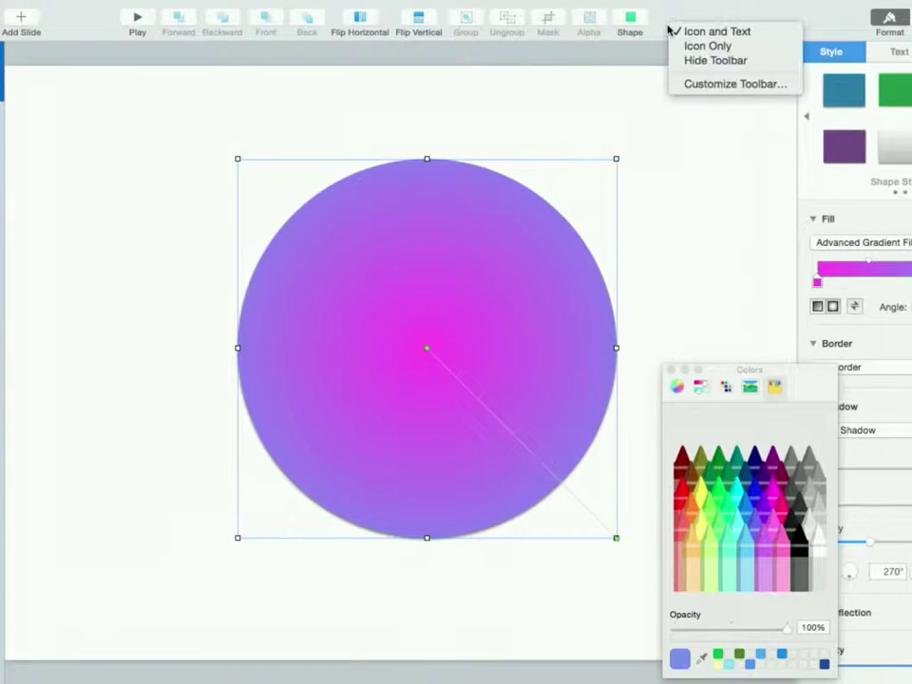
left_click(724, 83)
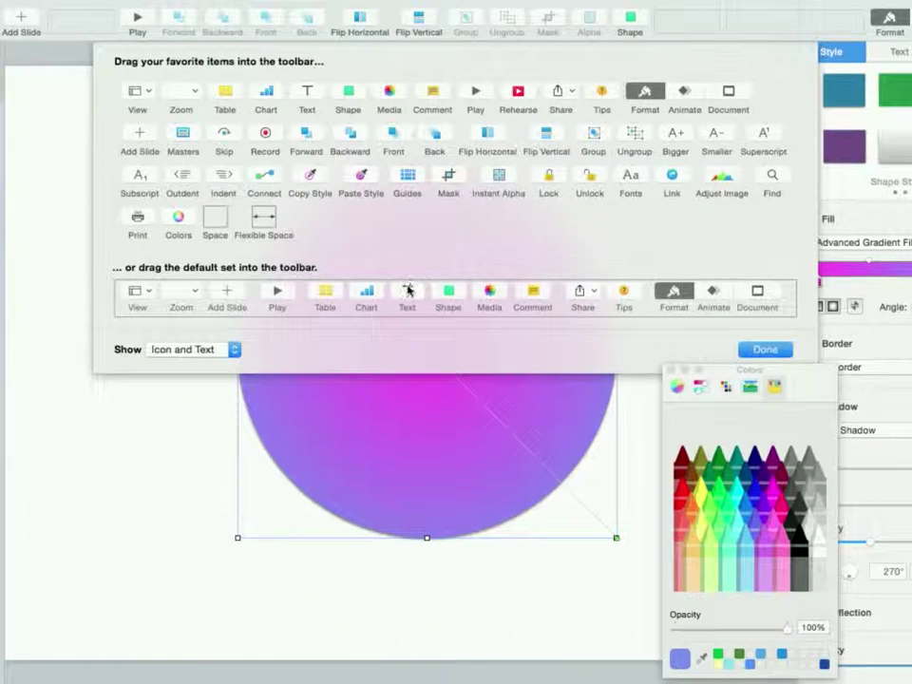
left_click_drag(315, 92, 688, 31)
left_click(766, 350)
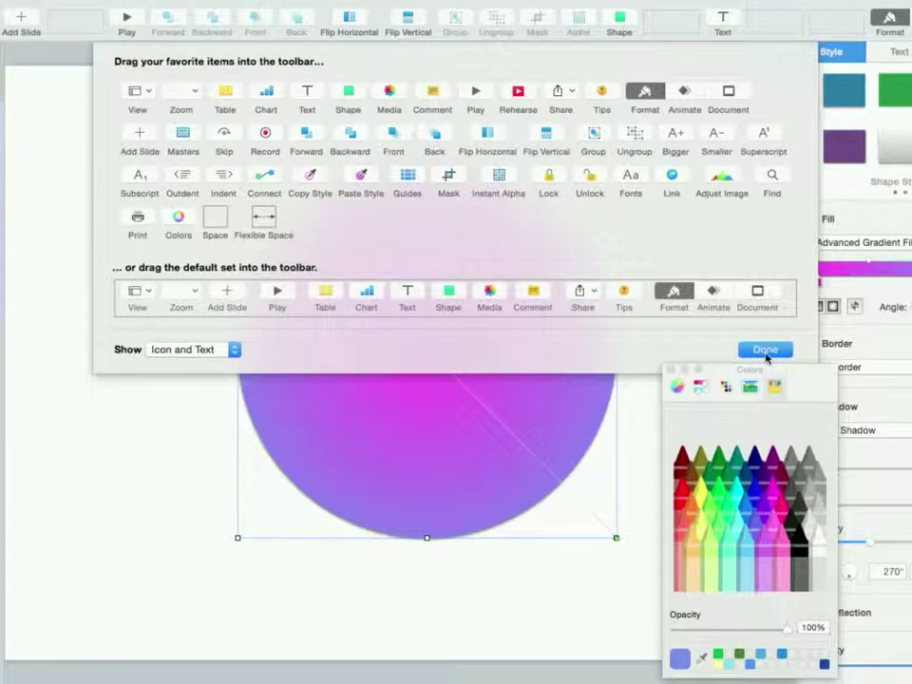
- Insert a text box on the circle reading 'My Logo'
left_click(723, 18)
left_click(390, 367)
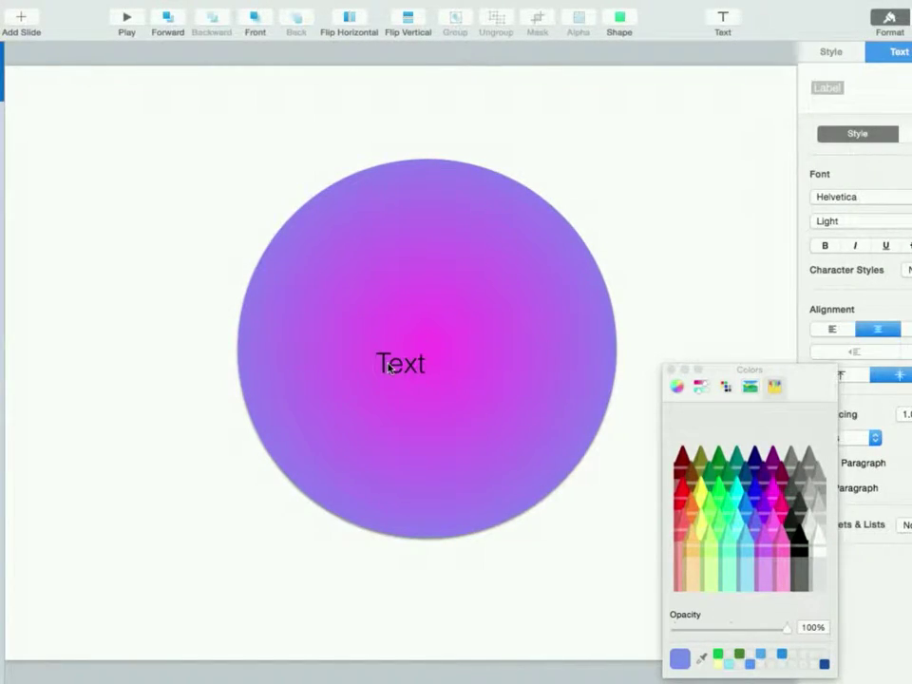
left_click(390, 366)
double_click(390, 367)
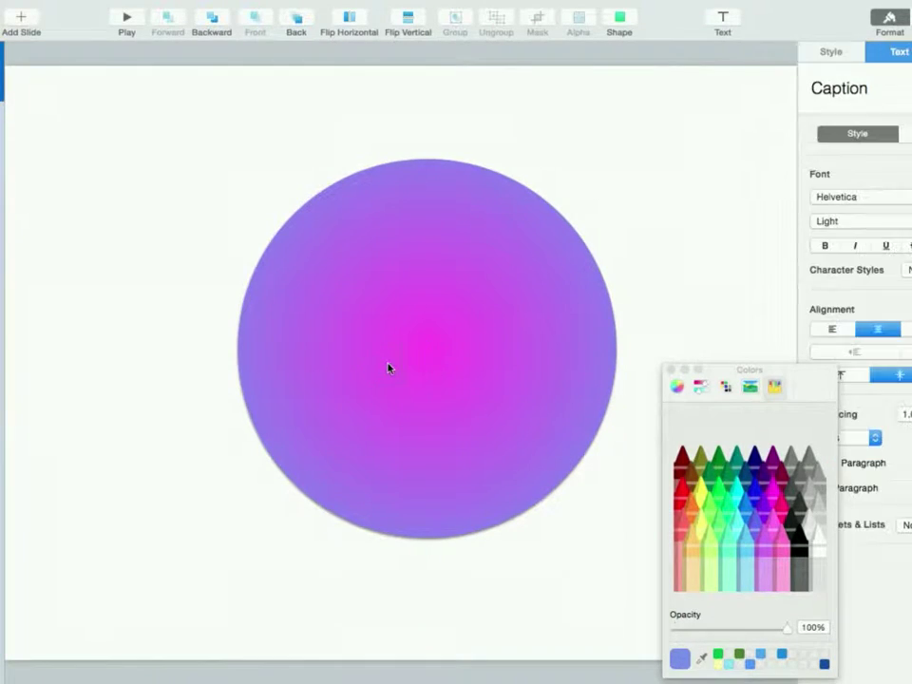
type("My Logo")
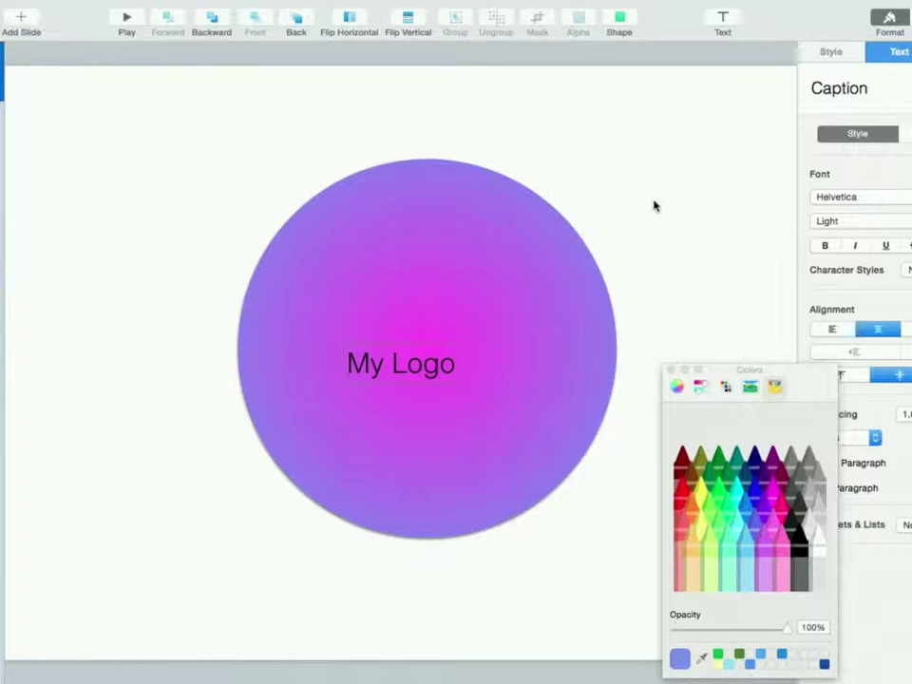
- Left- and top-align the My Logo text and move it to the circle's centre
left_click(671, 369)
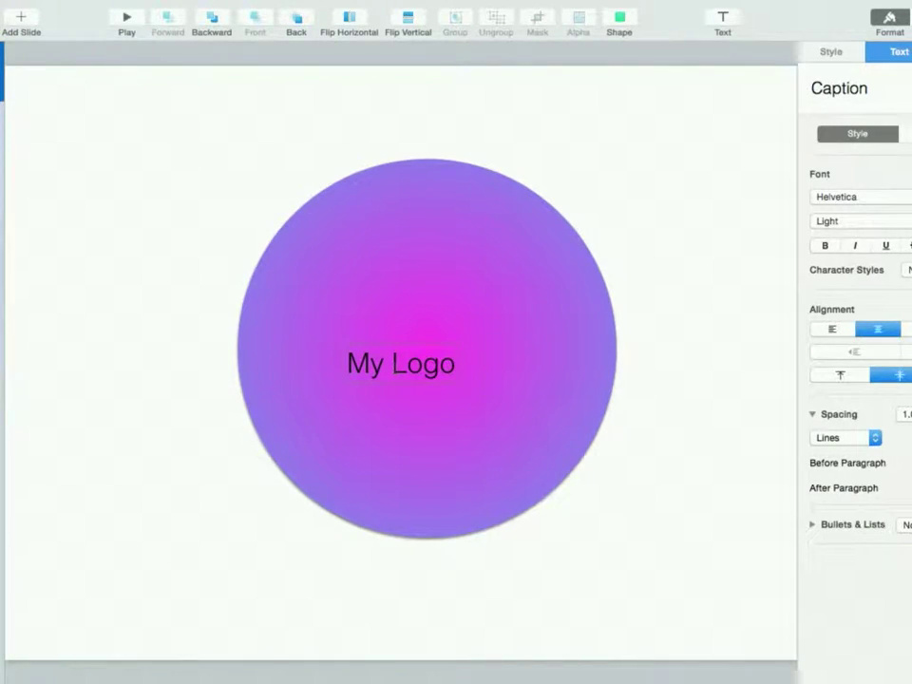
left_click(493, 310)
left_click(414, 371)
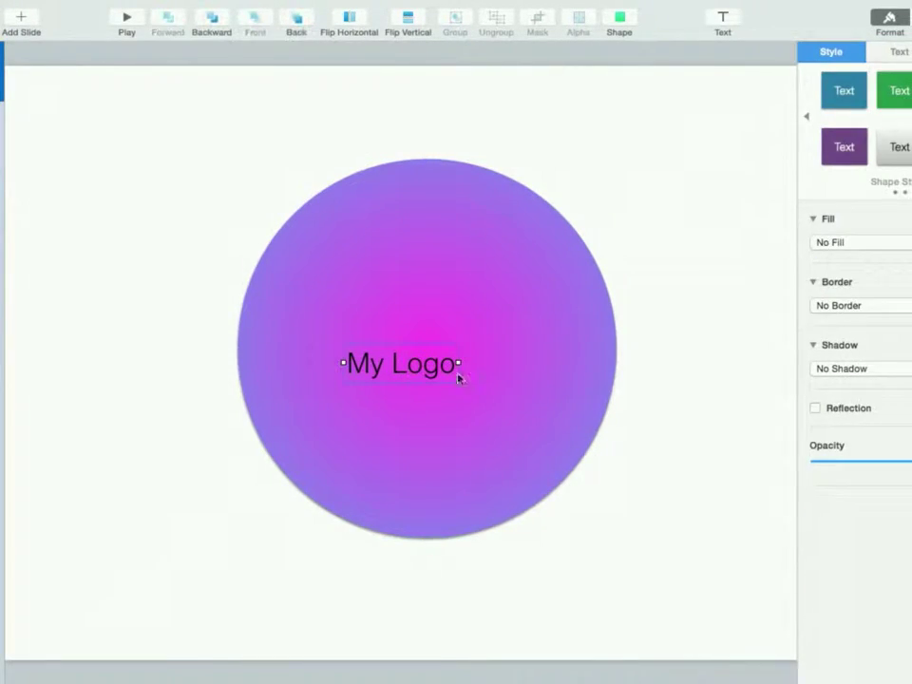
left_click(899, 53)
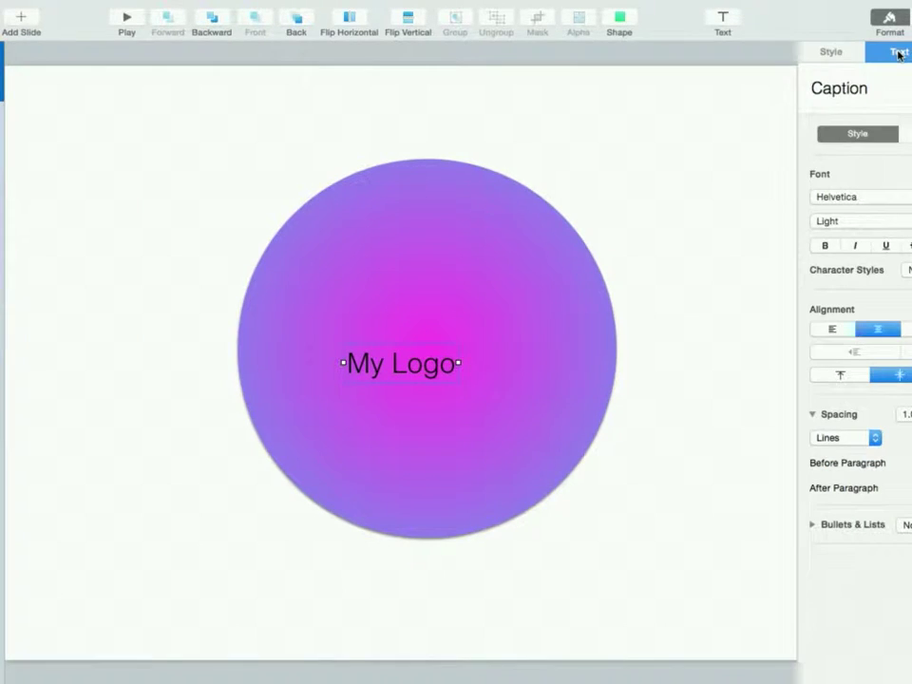
left_click(829, 330)
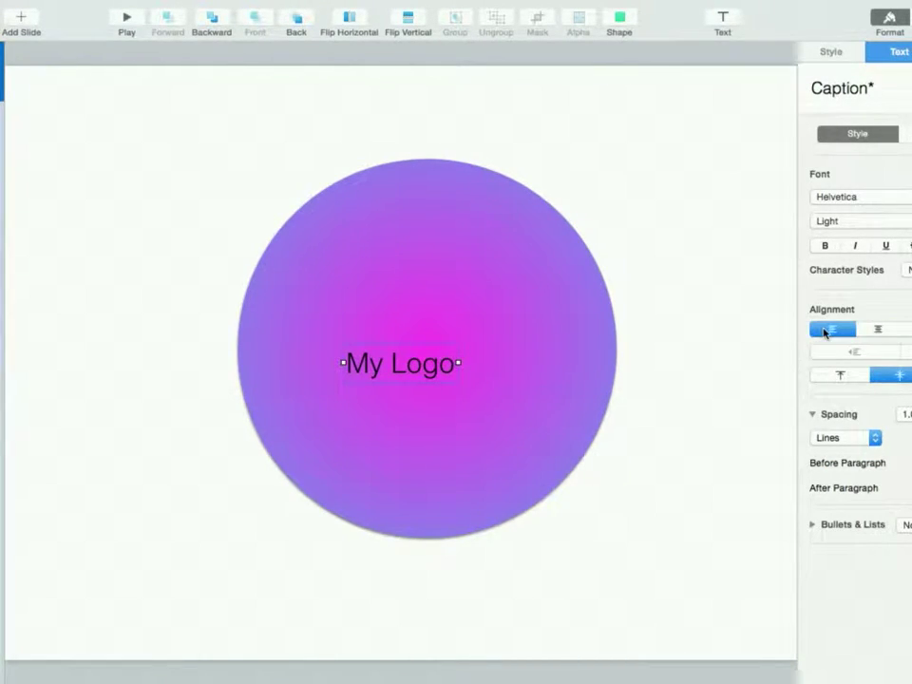
left_click(837, 375)
left_click(687, 399)
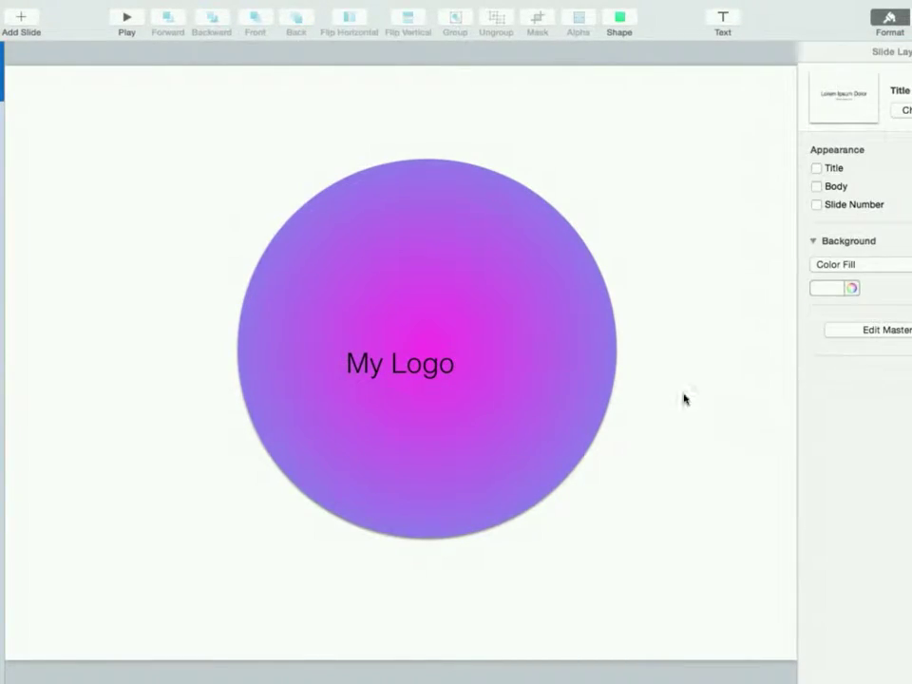
left_click_drag(428, 375, 456, 359)
- Set the My Logo text in the Hippie Movement font
triple_click(456, 357)
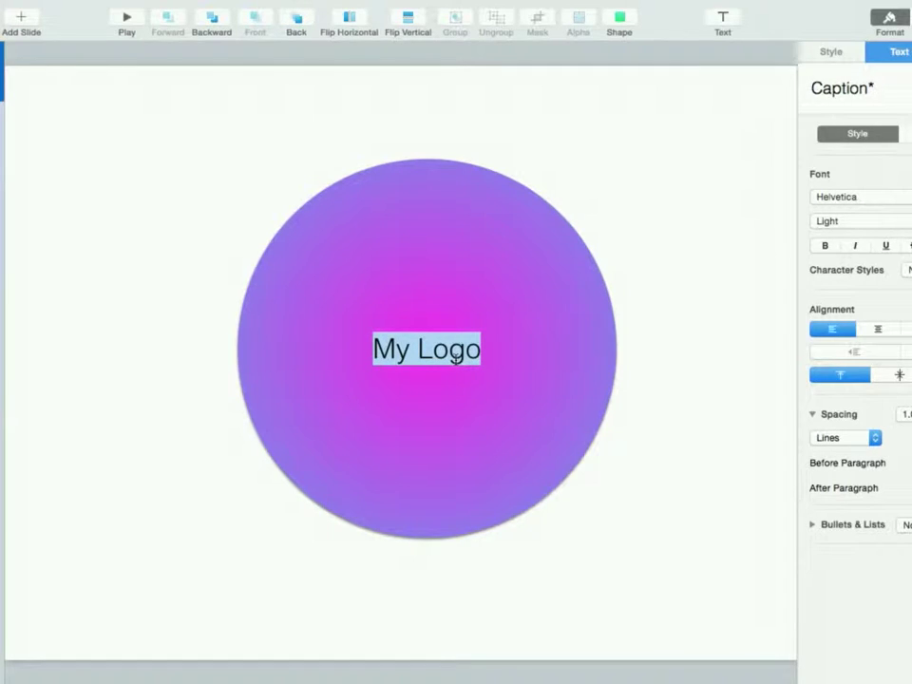
left_click(845, 197)
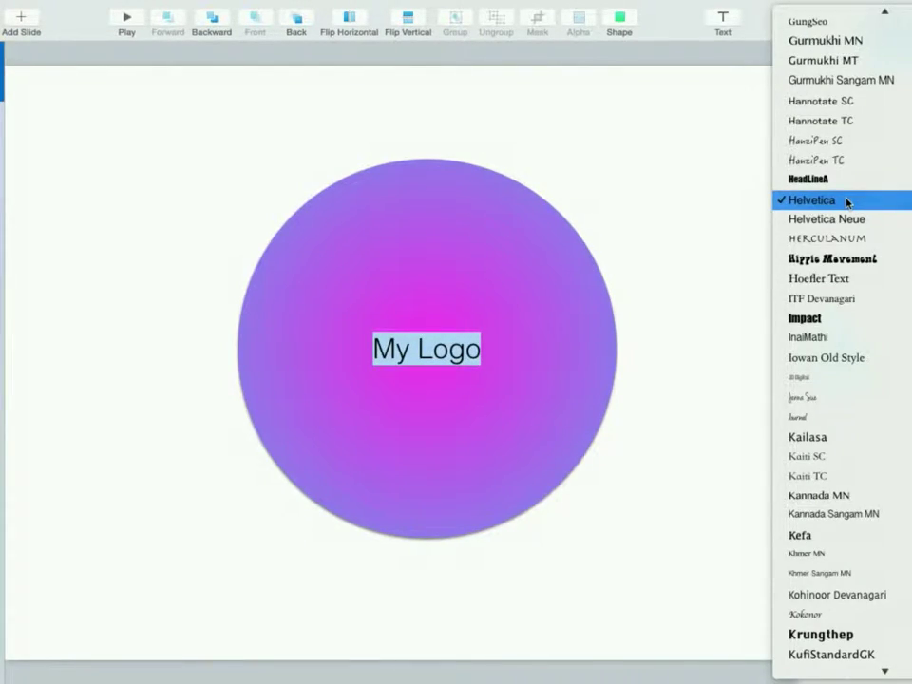
left_click(843, 260)
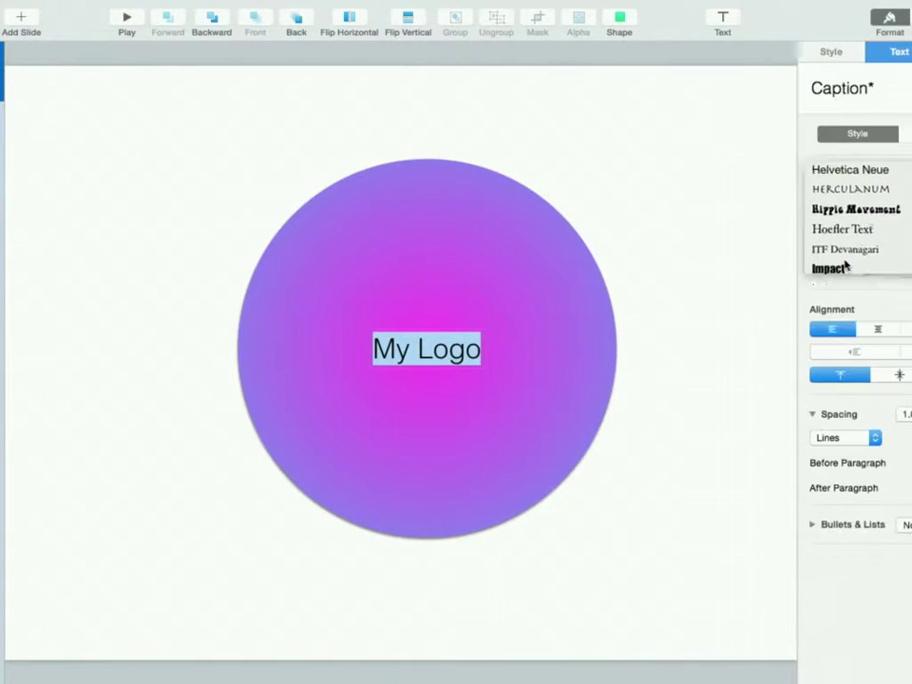
- Paste the dafont/Font Squirrel image and place it at the slide's bottom-left
left_click(694, 114)
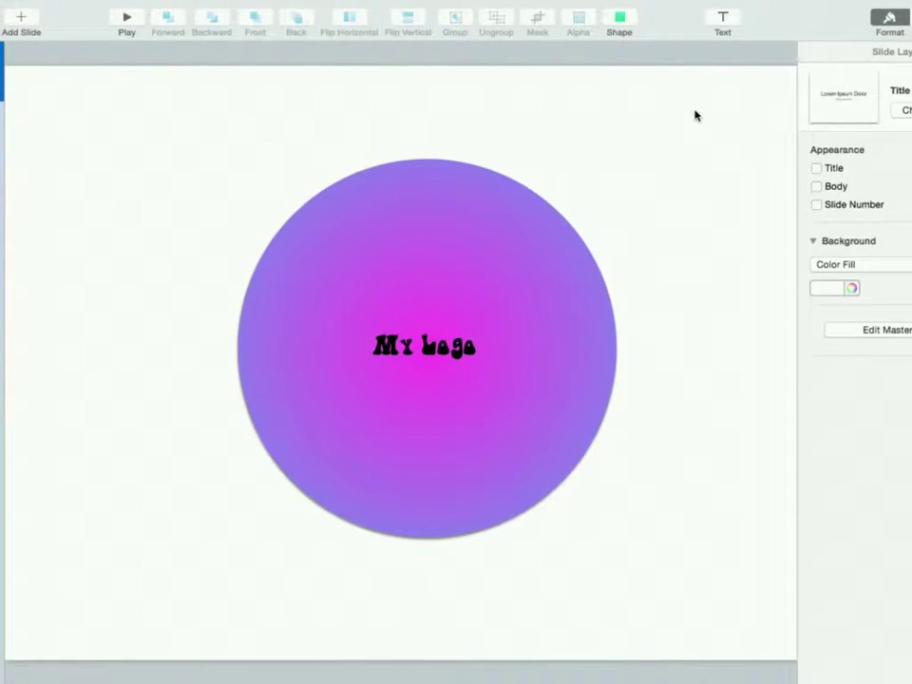
left_click(598, 278)
left_click_drag(513, 277, 771, 195)
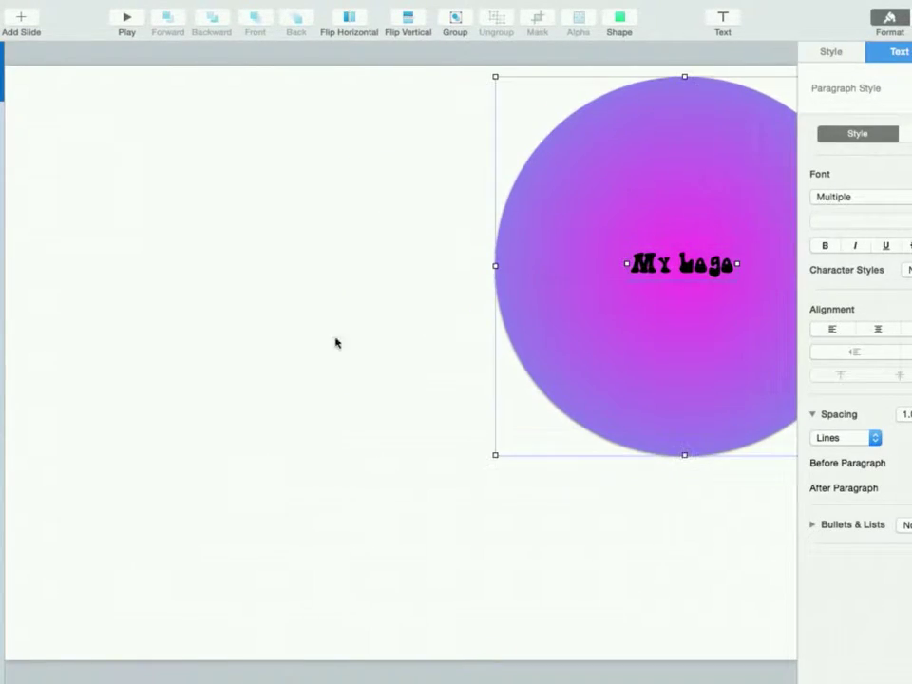
left_click(312, 336)
key("super+v")
left_click_drag(367, 348, 169, 538)
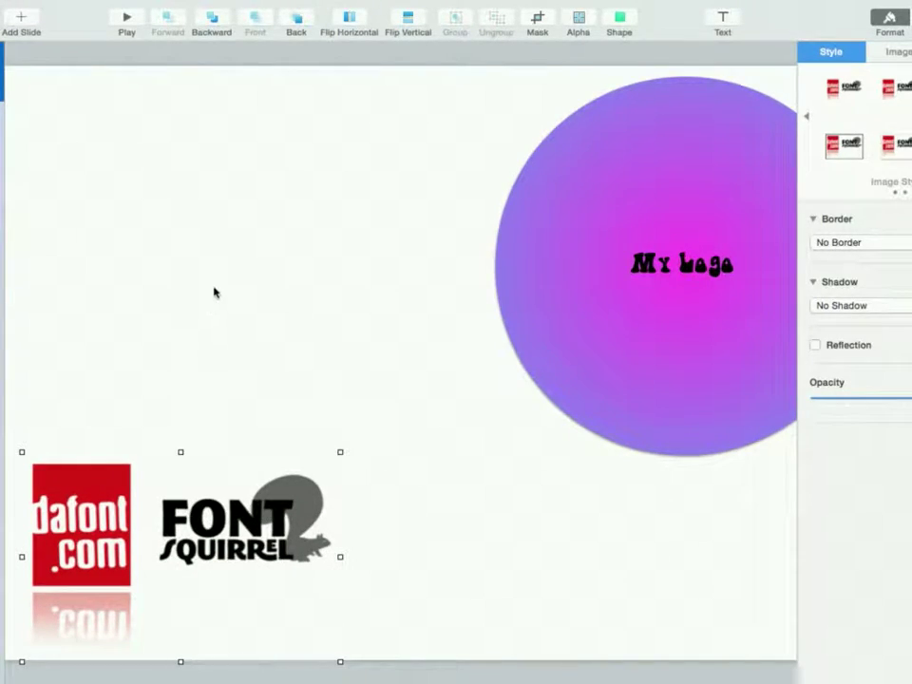
left_click(213, 291)
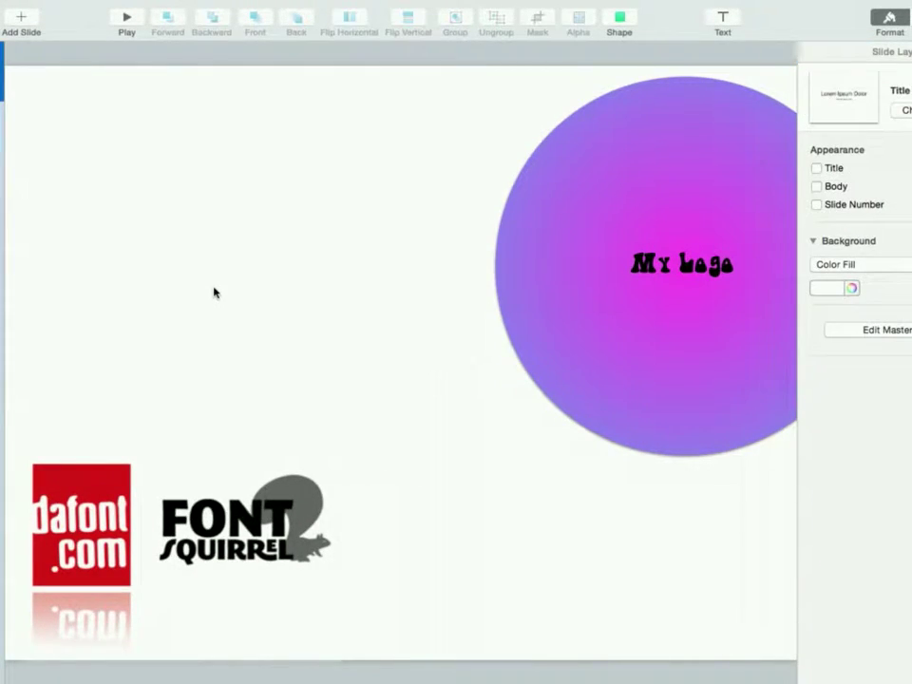
- Enlarge the My Logo font size considerably and recentre the text across the circle
left_click(727, 263)
left_click(698, 205, "shift")
left_click_drag(698, 206, 566, 248)
double_click(574, 305)
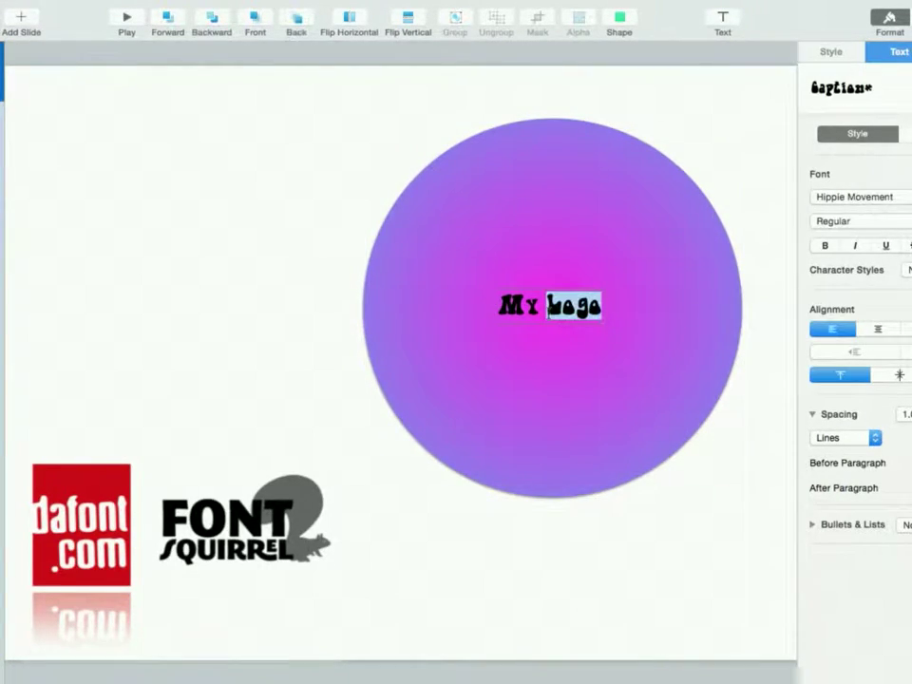
triple_click(549, 306)
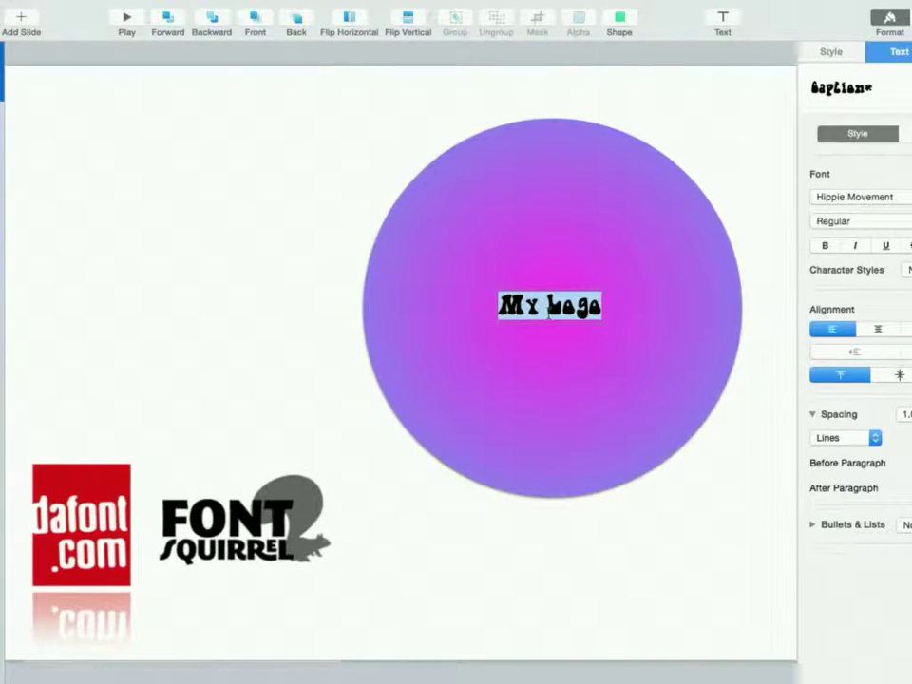
key("super+plus")
key("super+plus")
key("super+plus")
key("super+plus")
key("super+plus")
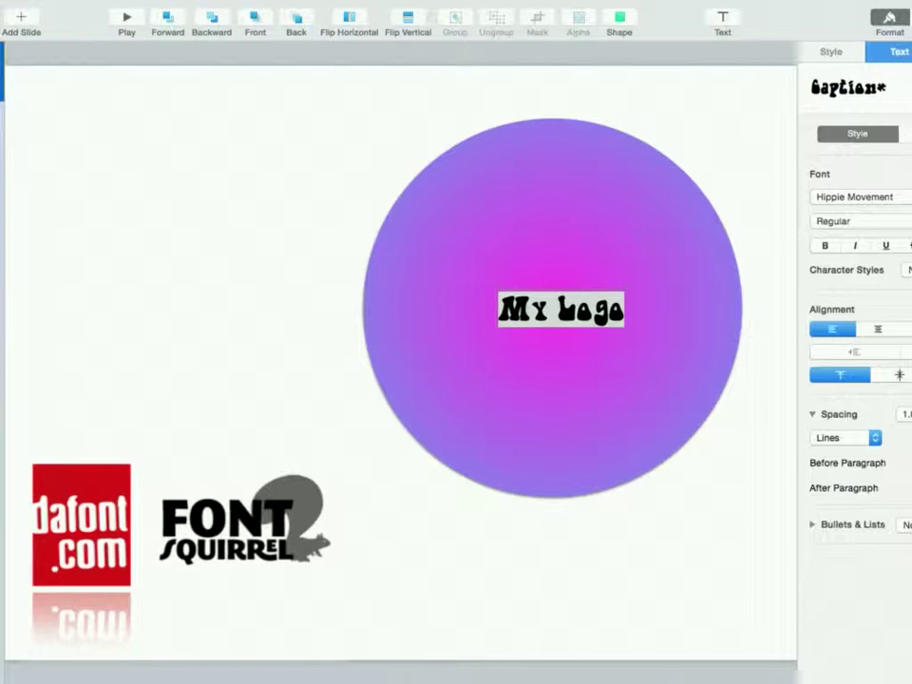
key("Return")
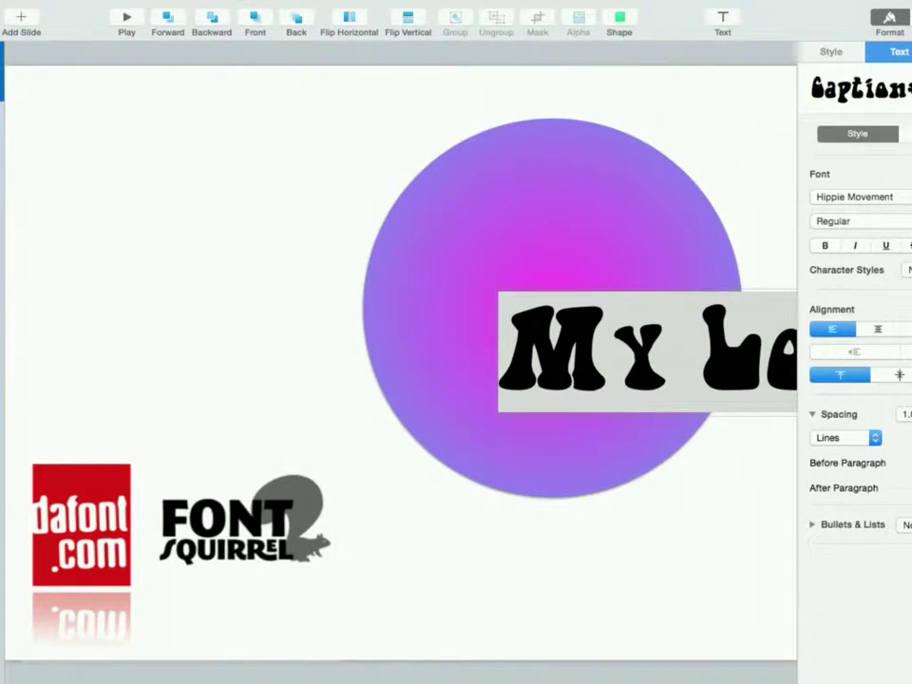
left_click(776, 164)
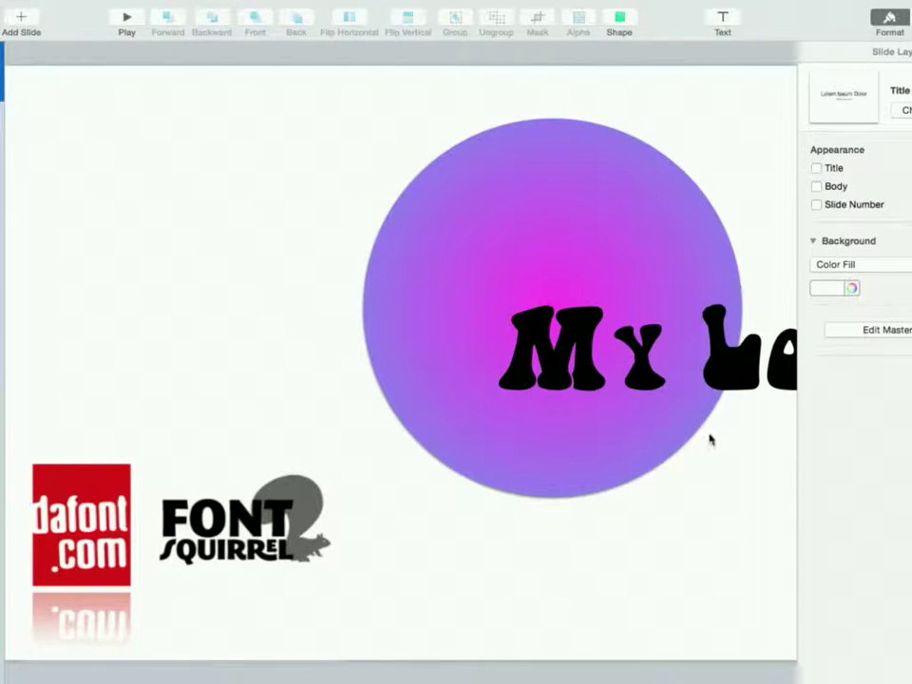
left_click_drag(729, 371, 571, 322)
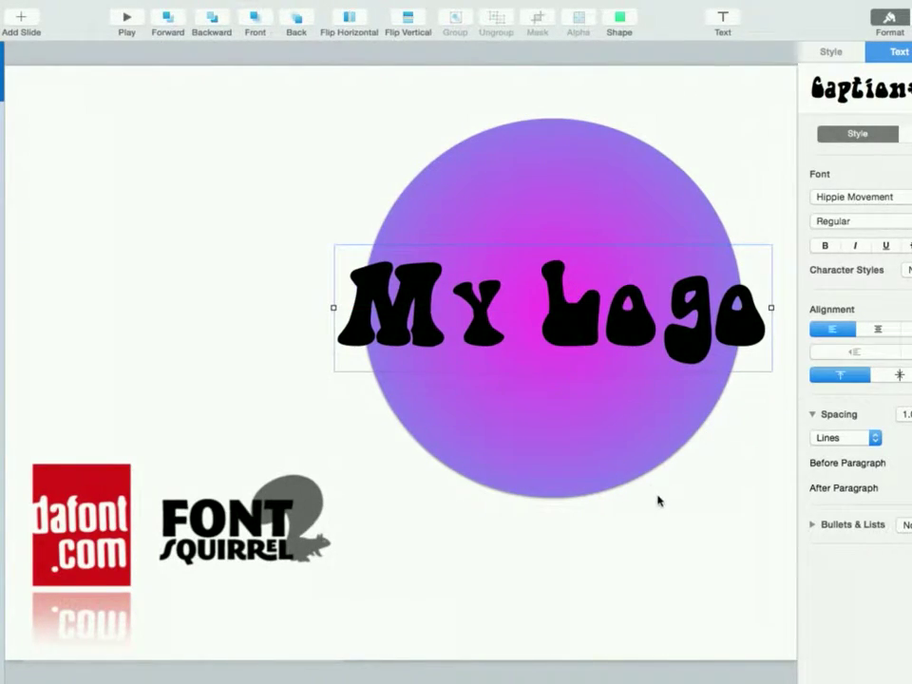
- Group the circle and My Logo text and reposition them slightly up-left
left_click(593, 421, "shift")
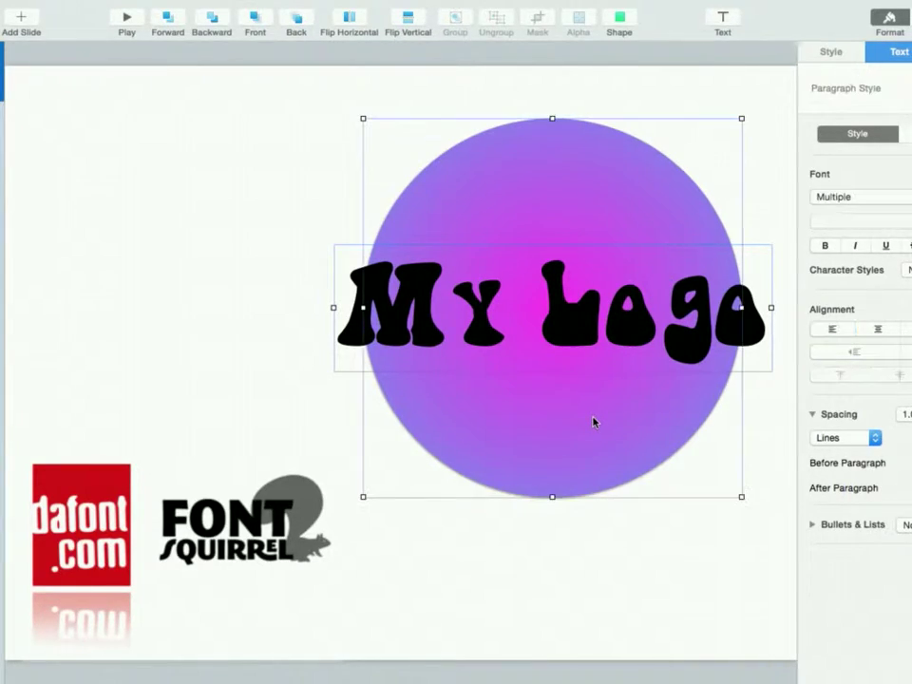
left_click_drag(615, 342, 574, 318)
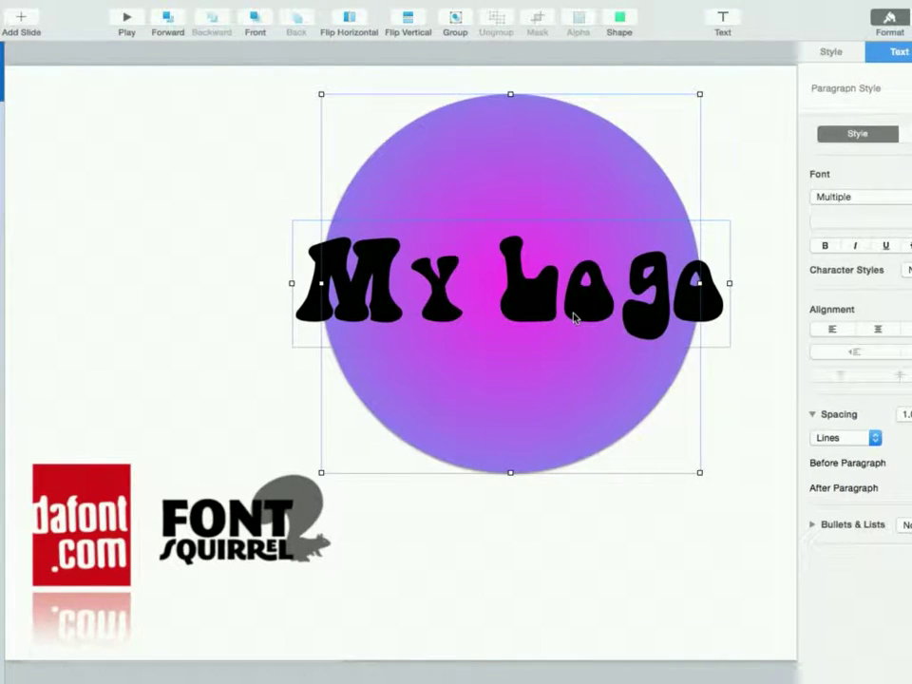
key("super+alt+g")
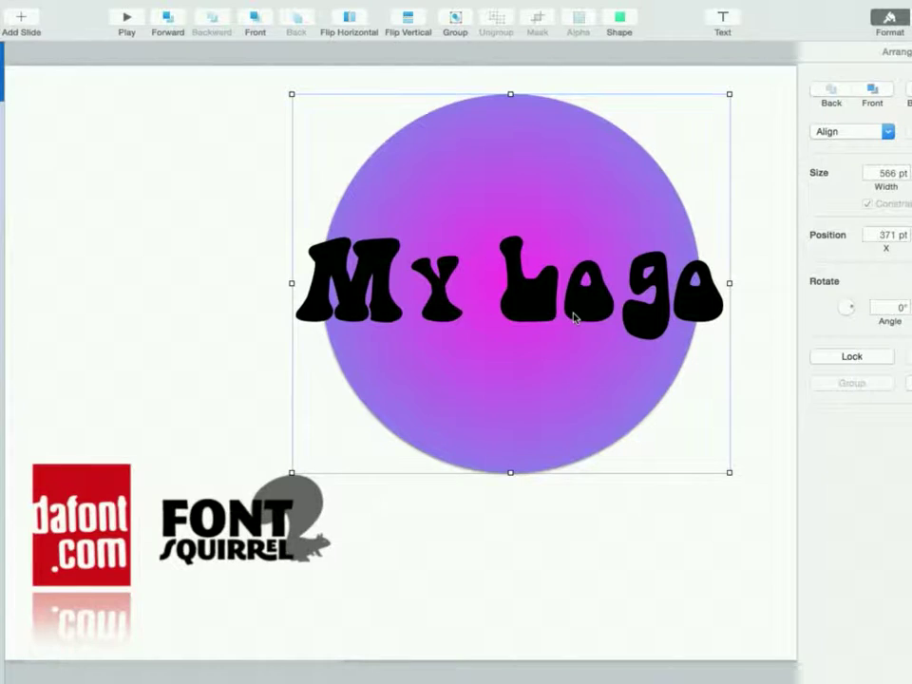
left_click_drag(574, 318, 610, 347)
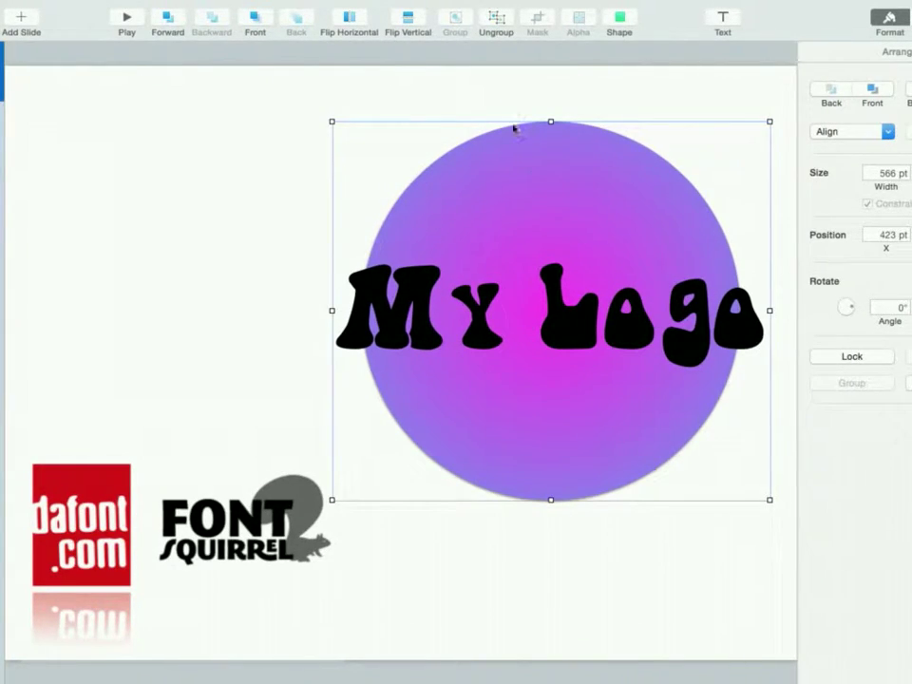
left_click(493, 25)
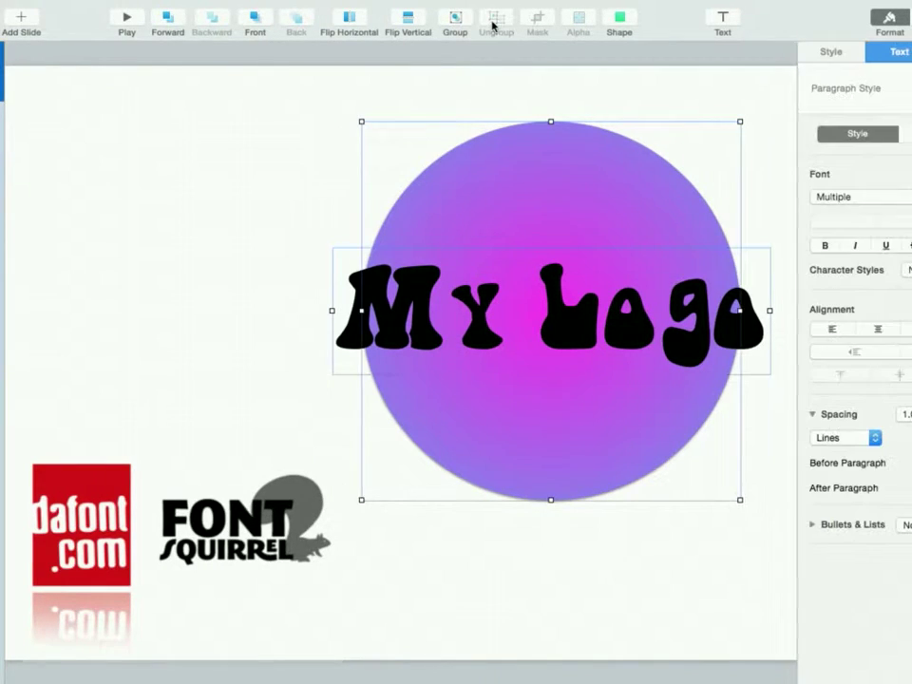
left_click(455, 21)
left_click(285, 118)
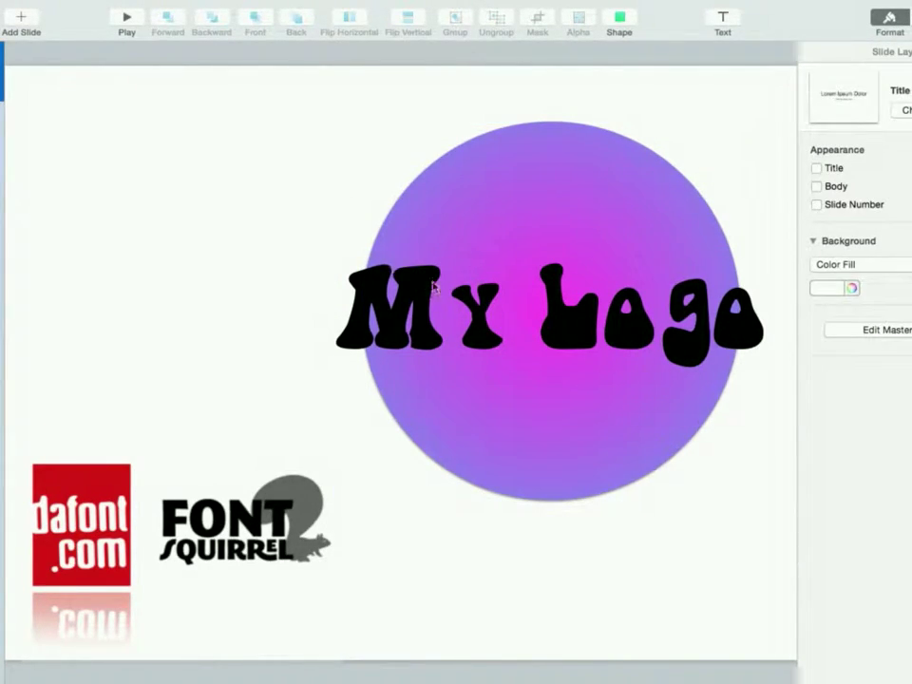
- Nudge the grouped logo slightly up, ungroup it, and fine-tune the text position
left_click(476, 321)
mouse_move(476, 321)
left_mouse_down()
mouse_move(504, 317)
mouse_move(473, 314)
left_mouse_up()
left_click(501, 24)
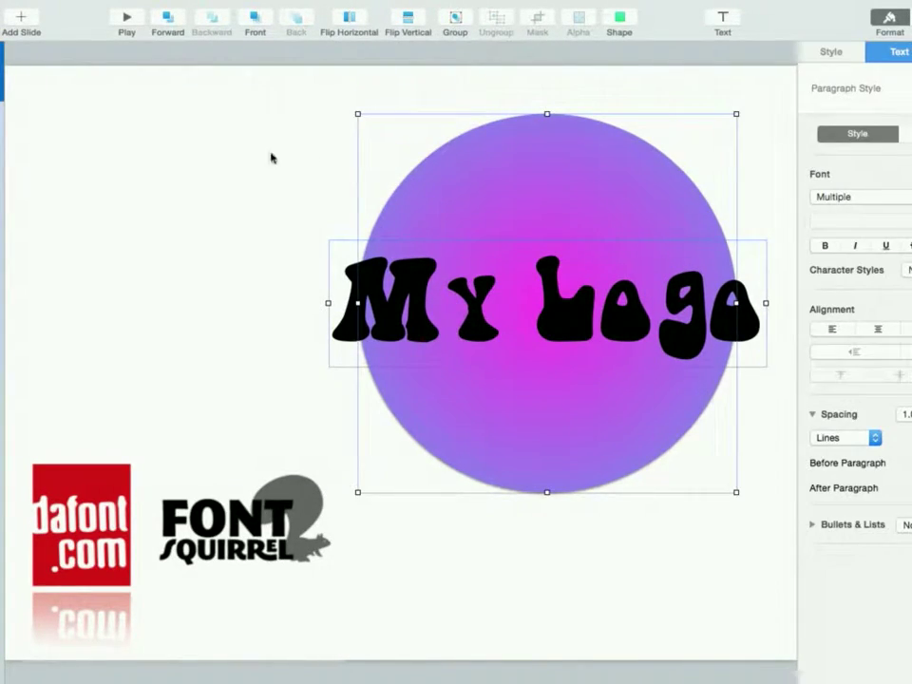
left_click(271, 157)
mouse_move(402, 294)
left_mouse_down()
mouse_move(417, 298)
mouse_move(407, 298)
left_mouse_up()
left_click(209, 189)
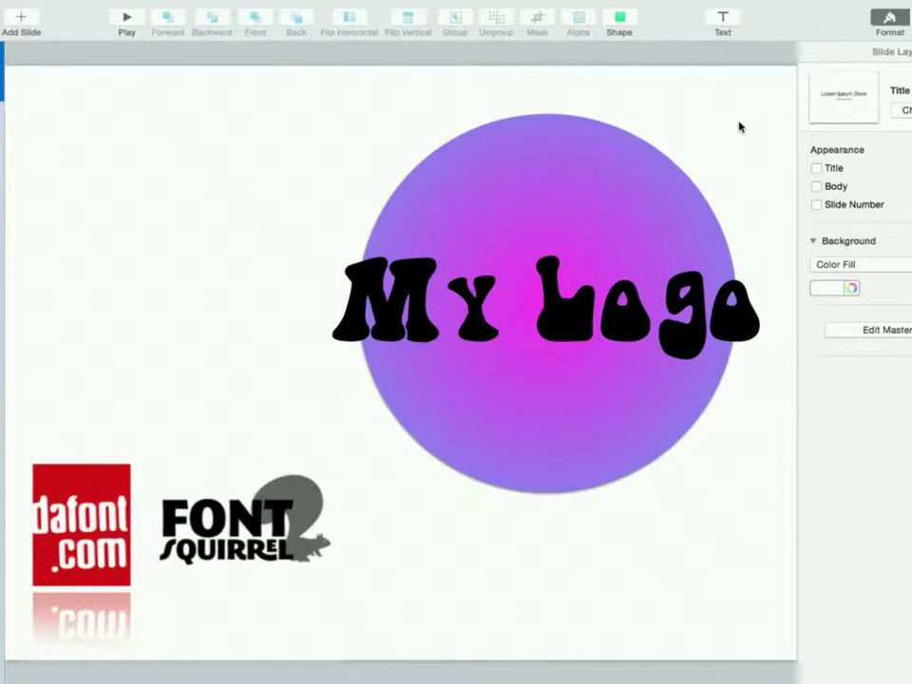
- Shrink the font-sites image to 301 × 198 pt in the bottom-left, then screenshot the logo area
left_click_drag(88, 472, 87, 516)
left_click(123, 342)
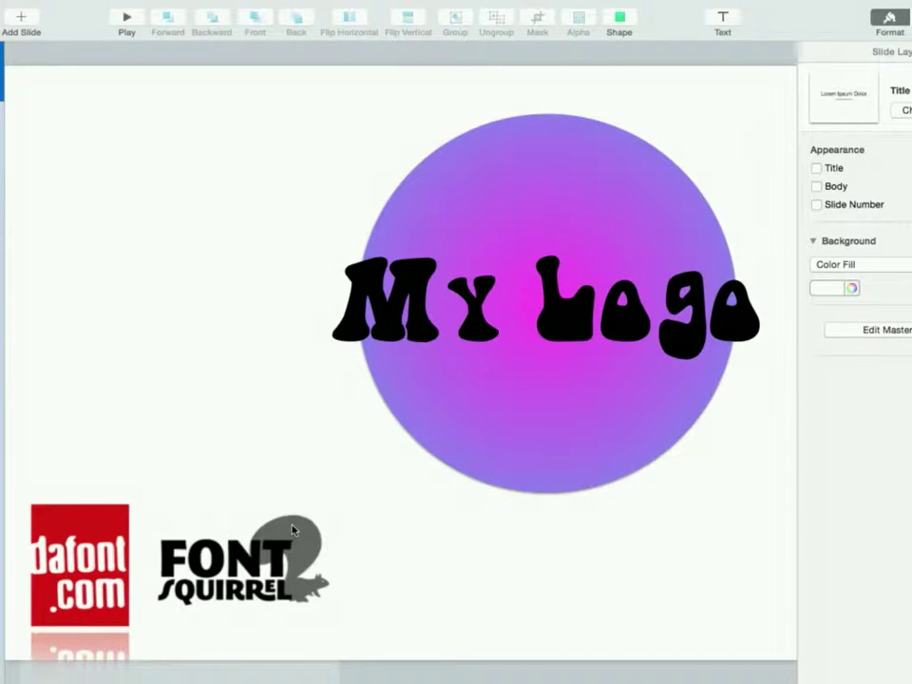
left_click(331, 514)
left_click_drag(338, 490, 198, 556)
left_click(260, 577)
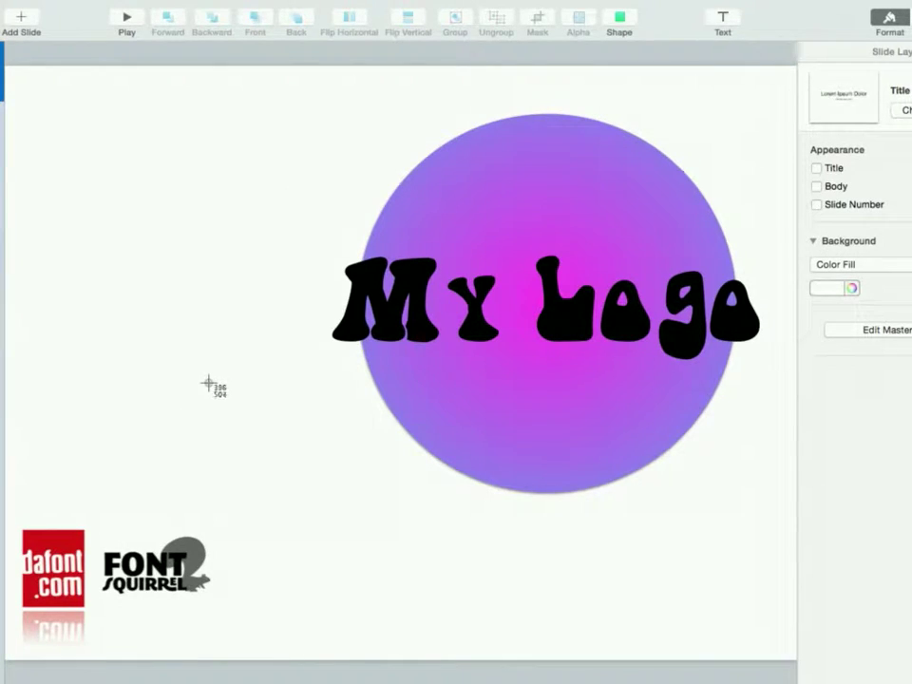
left_click_drag(273, 90, 788, 529)
- Insert the newest logo screenshot from the Desktop onto the slide
key("super+shift+v")
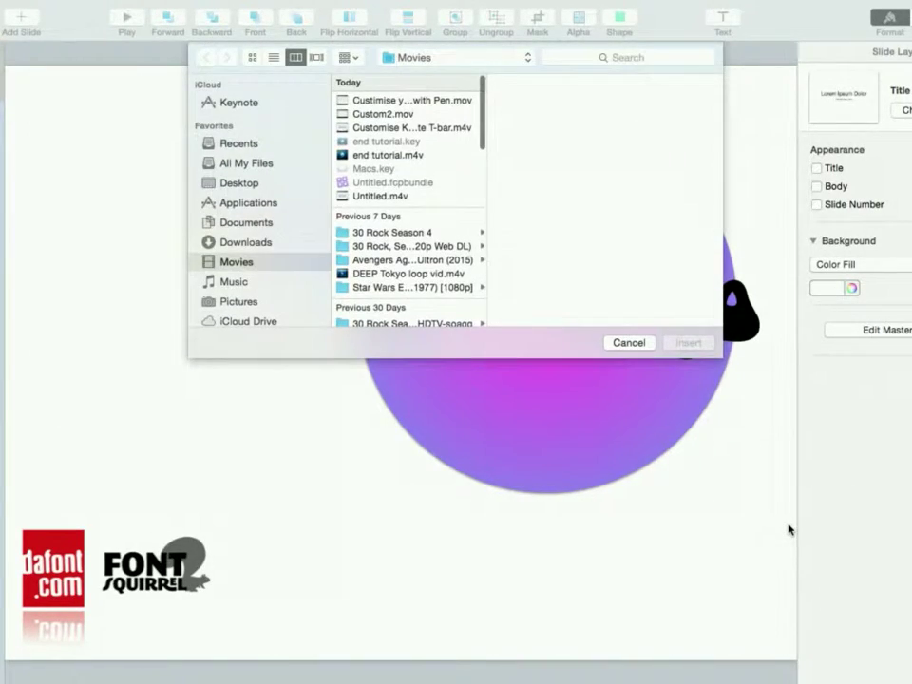
left_click(238, 187)
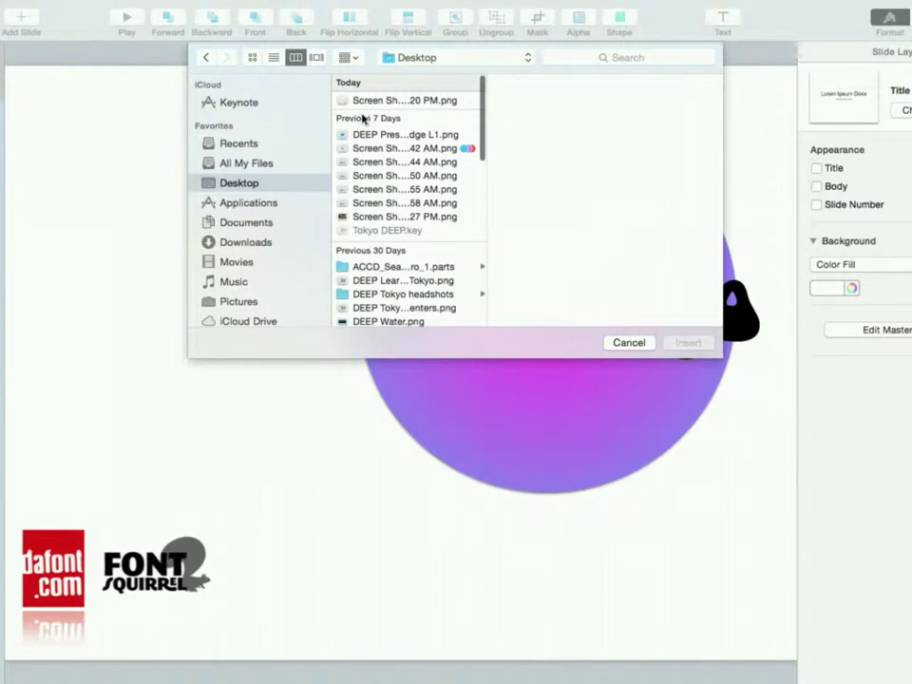
left_click(362, 100)
key("Return")
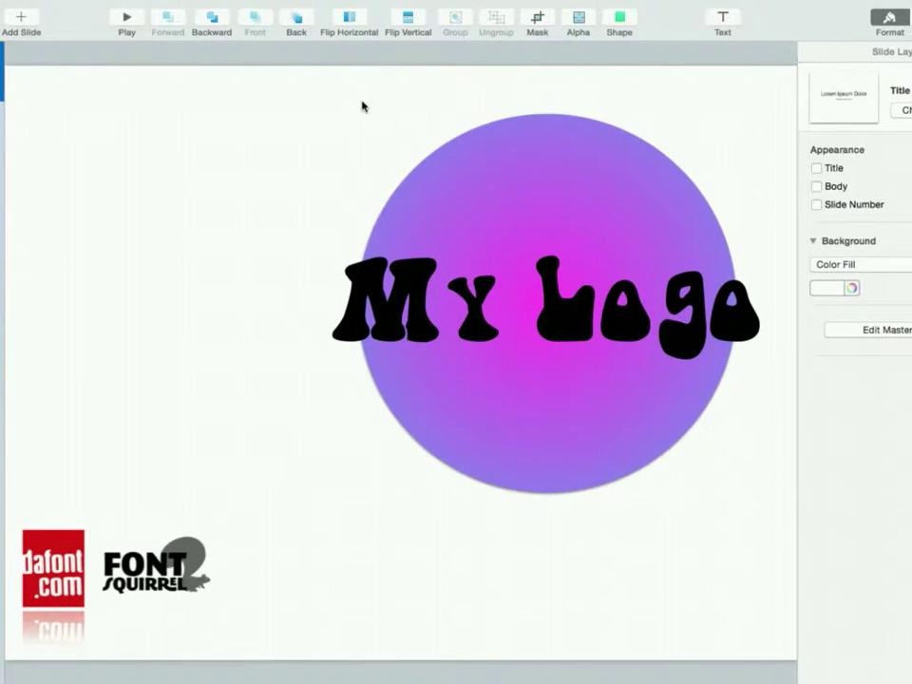
left_click(362, 107)
- Insert the cropped 7.59.46 PM logo screenshot from the Desktop onto the slide
key("super+shift+v")
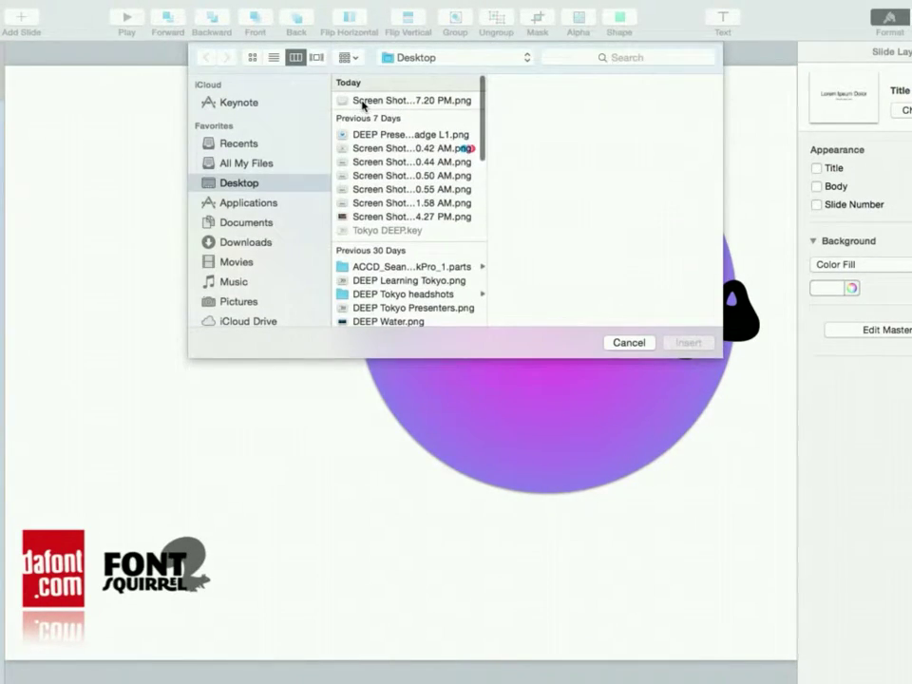
scroll(370, 203, "down", 10)
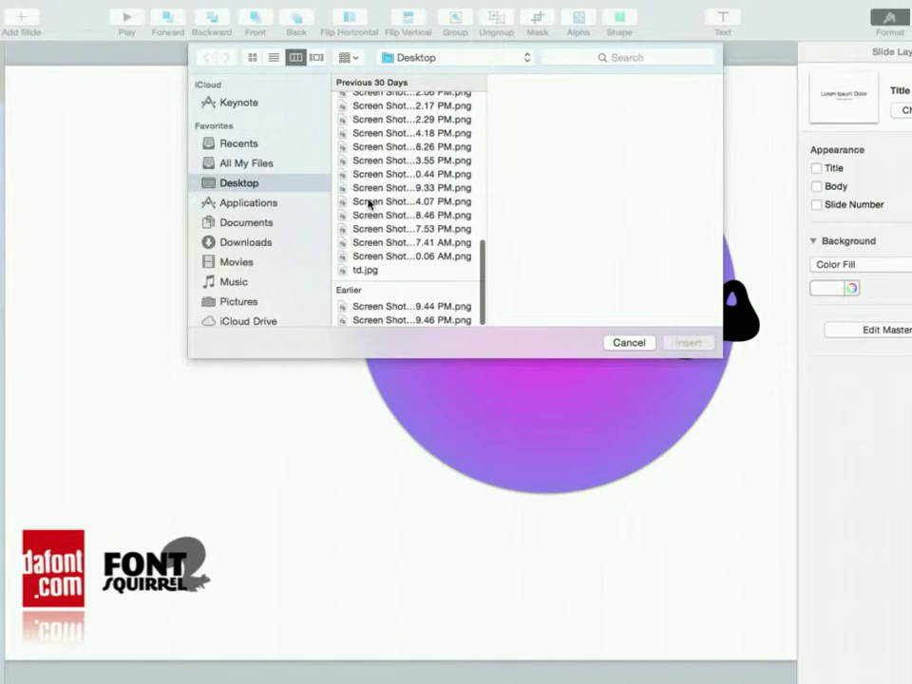
left_click(366, 307)
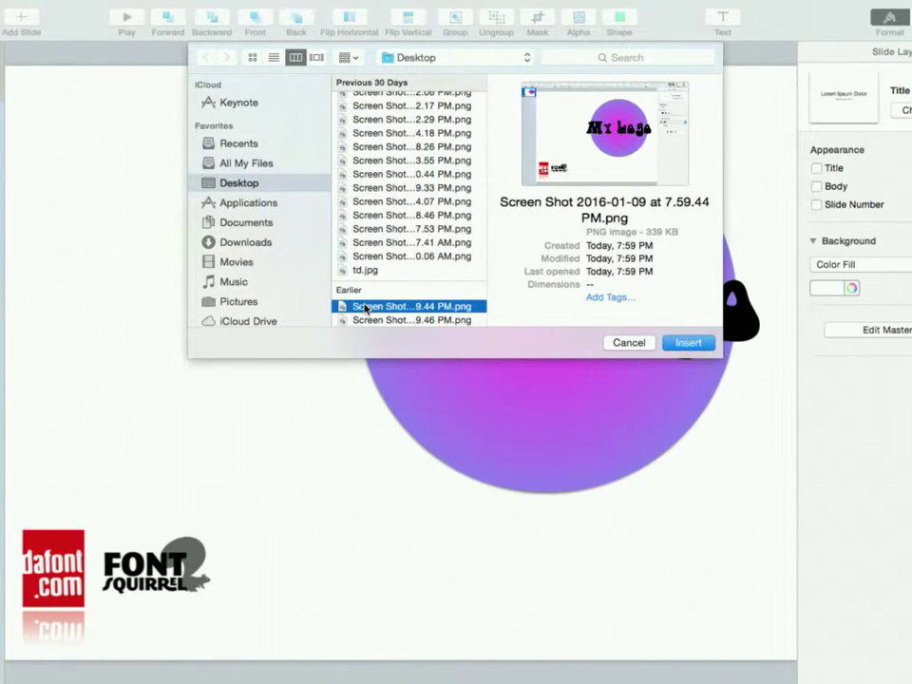
left_click(367, 322)
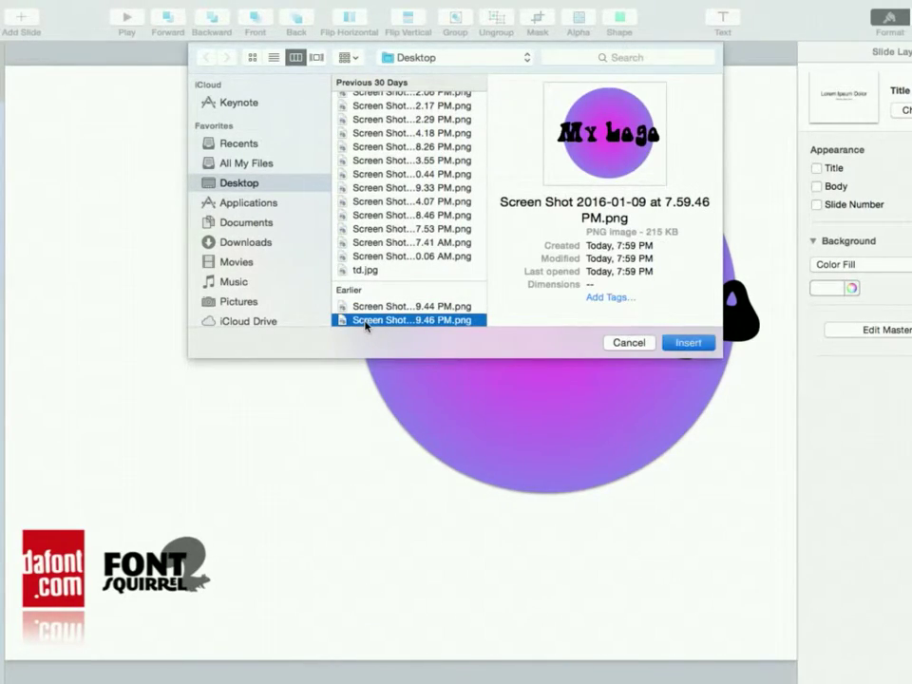
double_click(366, 322)
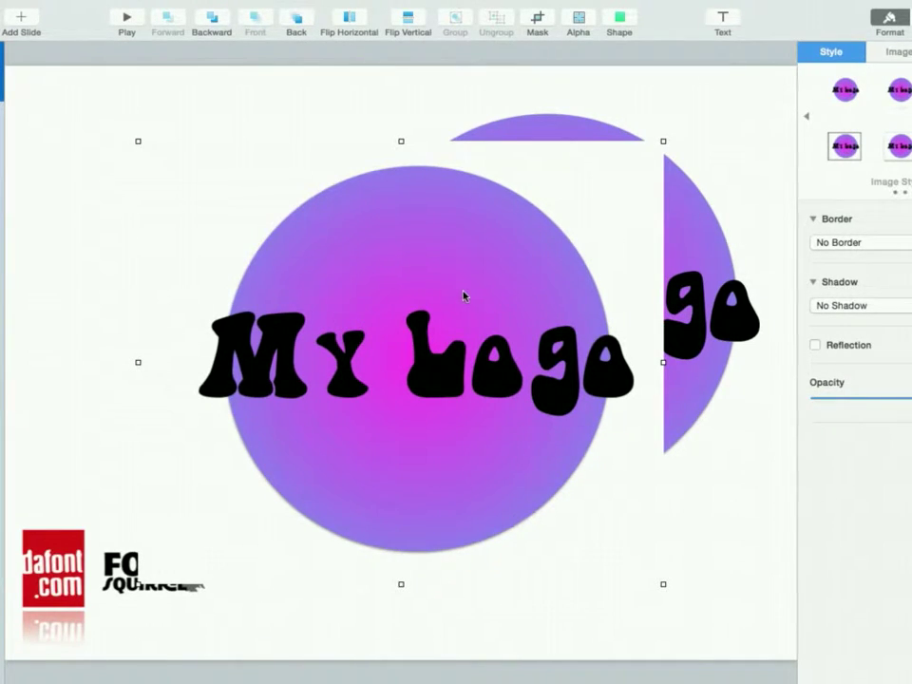
- Make the logo image's white background transparent with Instant Alpha
left_click_drag(465, 295, 518, 269)
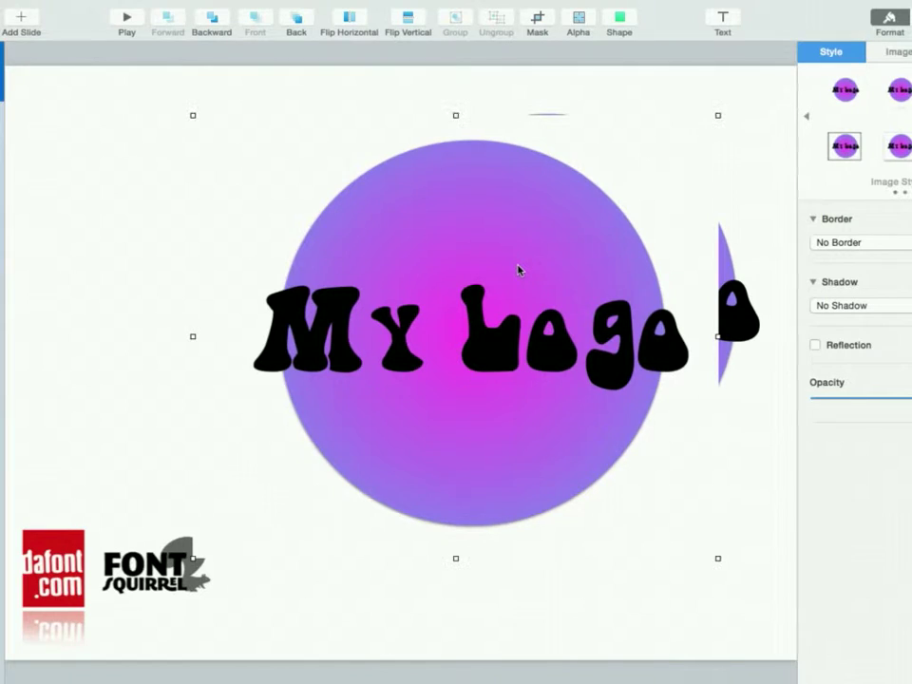
left_click(579, 21)
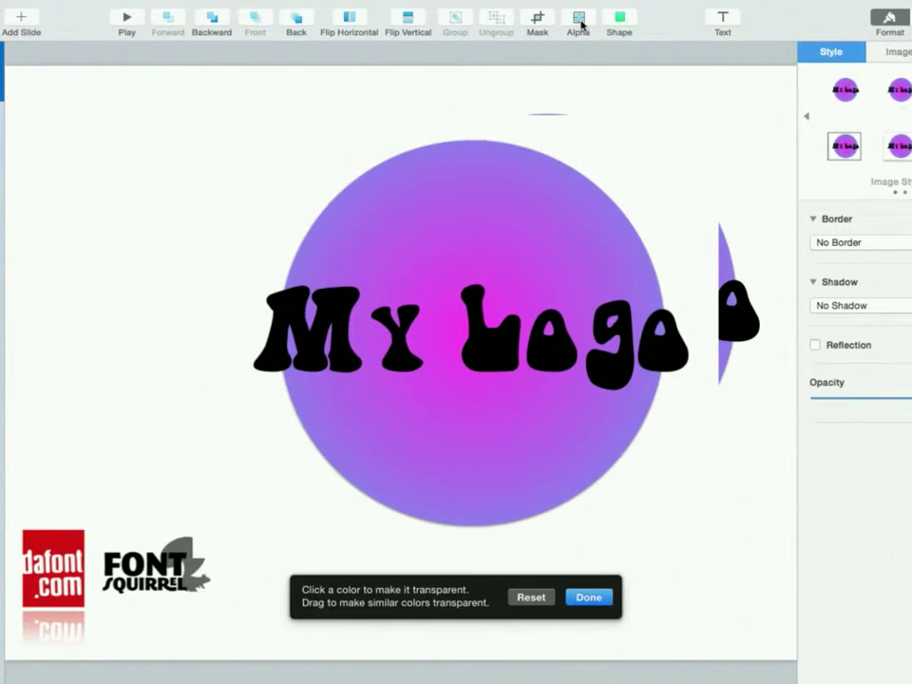
left_click(606, 133)
left_click_drag(607, 133, 639, 152)
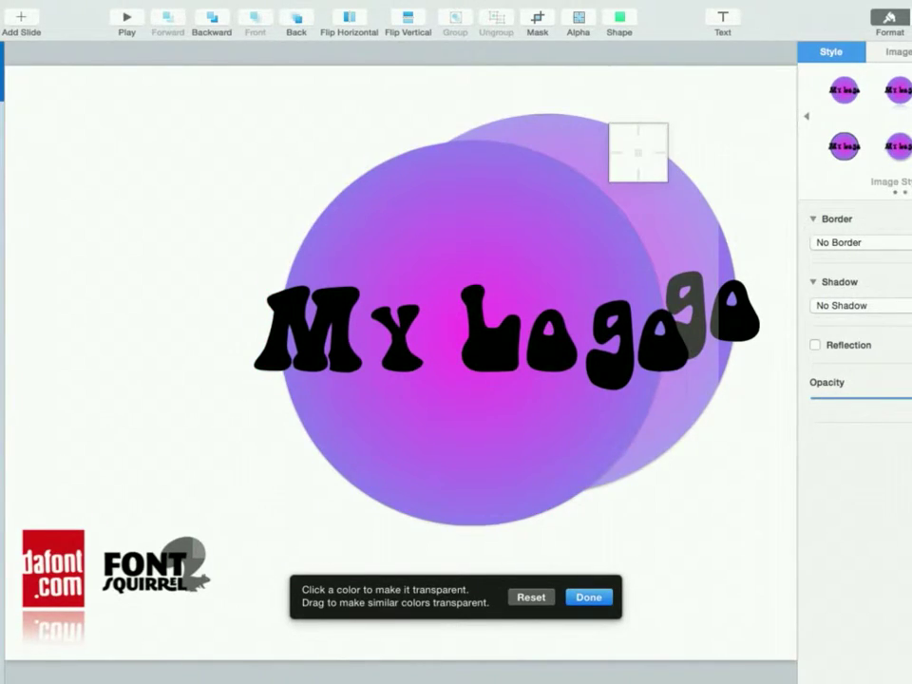
key("Return")
- Move the logo image to the upper left and scale it down
left_click_drag(507, 246, 281, 194)
left_click_drag(451, 473, 234, 303)
left_click_drag(214, 350, 287, 267)
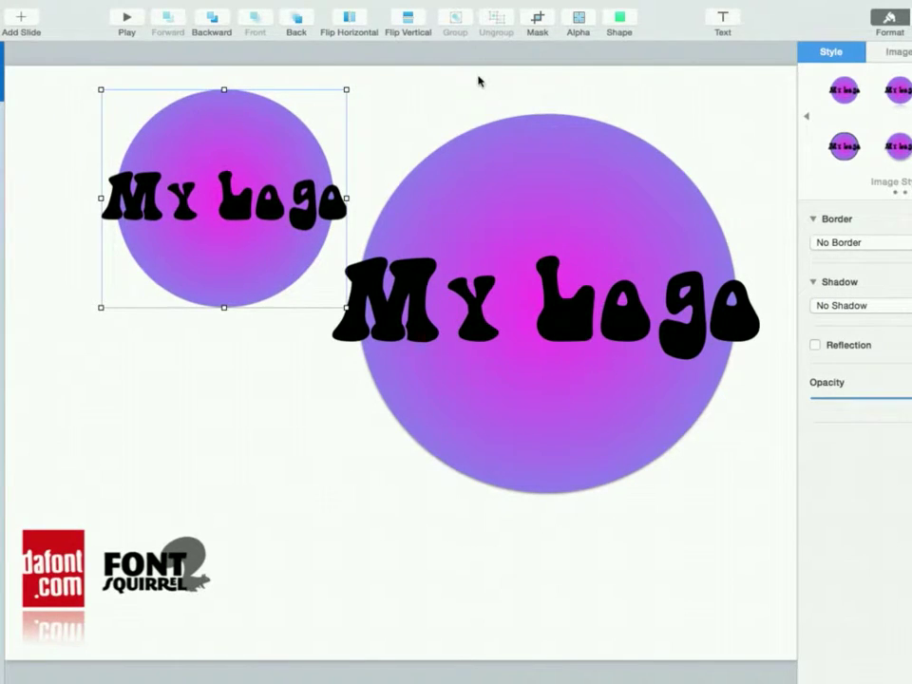
- Delete the original large circle and 'My Logo' text, then centre the logo image on the slide
left_click(484, 245)
left_click(482, 318, "shift")
key("Delete")
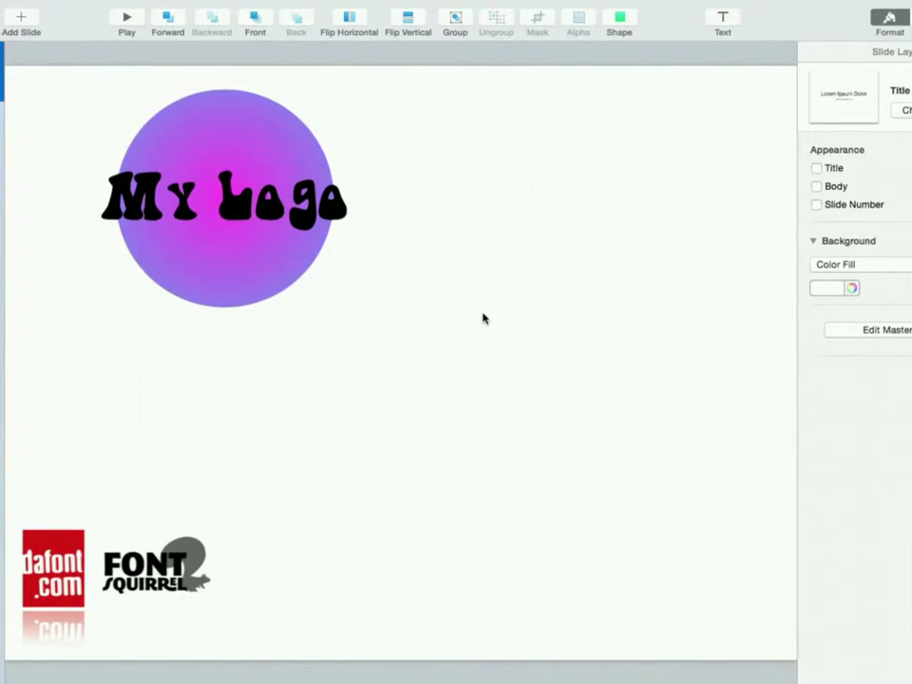
left_click_drag(248, 230, 478, 395)
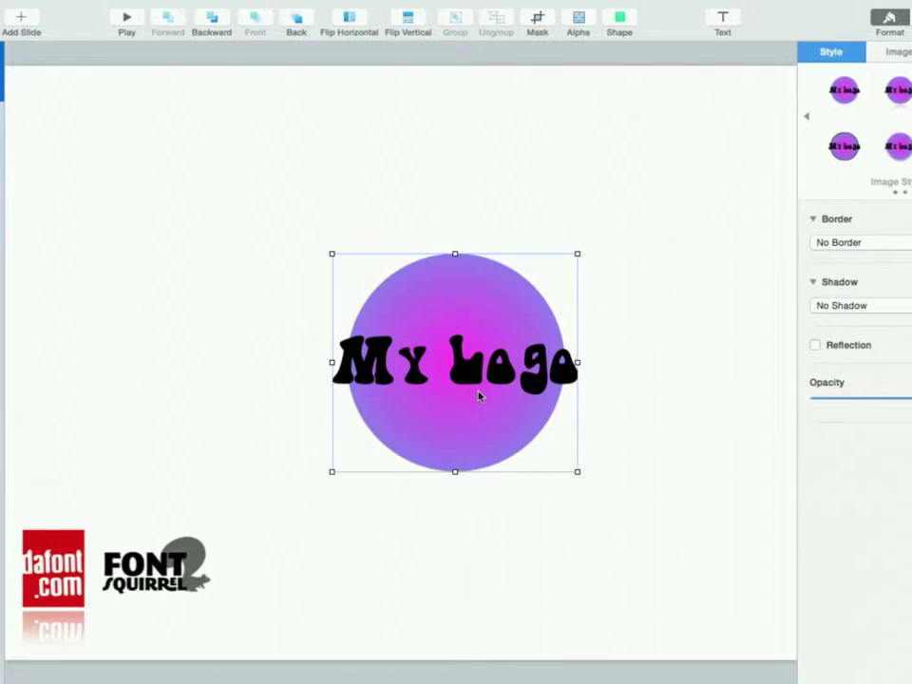
- Give the logo a blurred drop shadow with offset 0
left_click(875, 306)
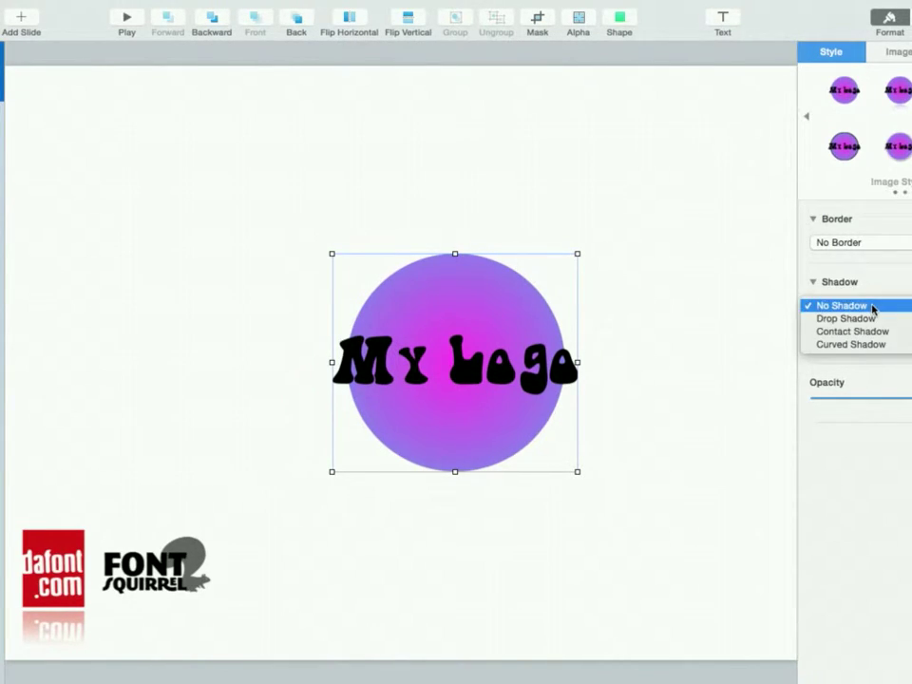
left_click(869, 319)
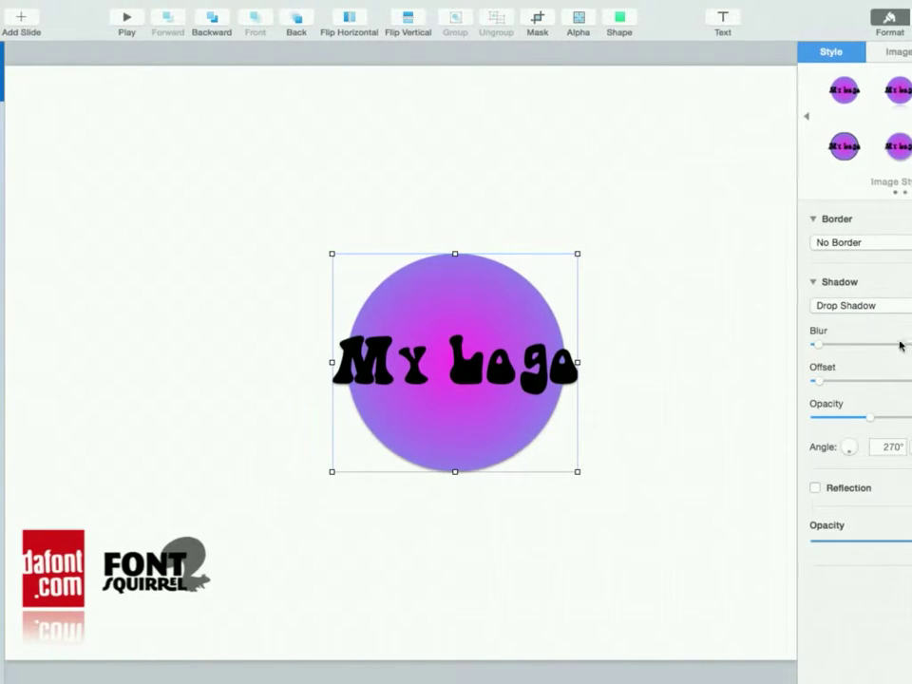
left_click_drag(820, 381, 910, 344)
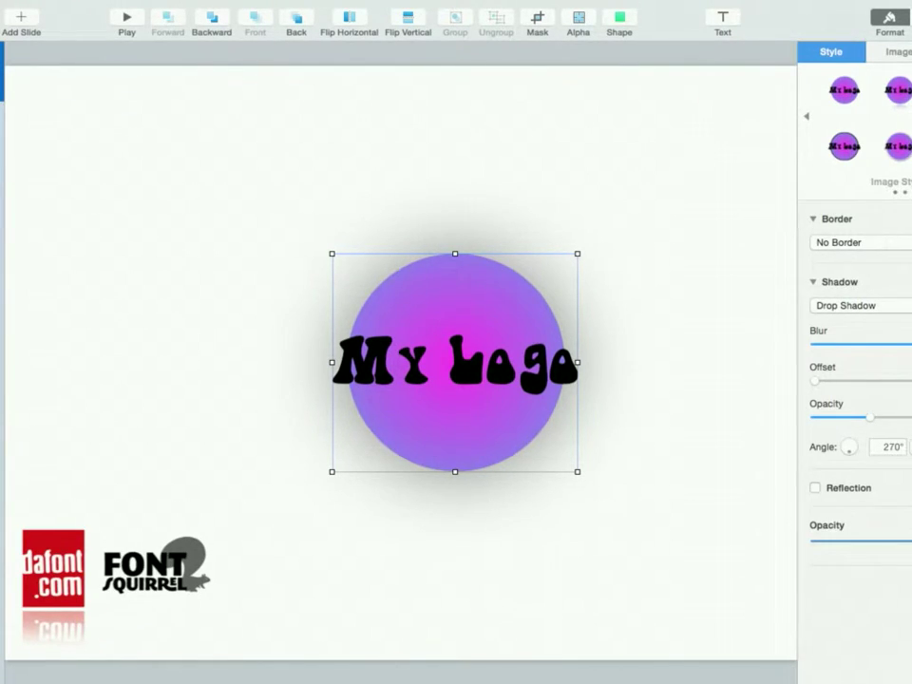
- Colour the logo's blurred shadow Grape purple so it glows around the circle
key("super+shift+c")
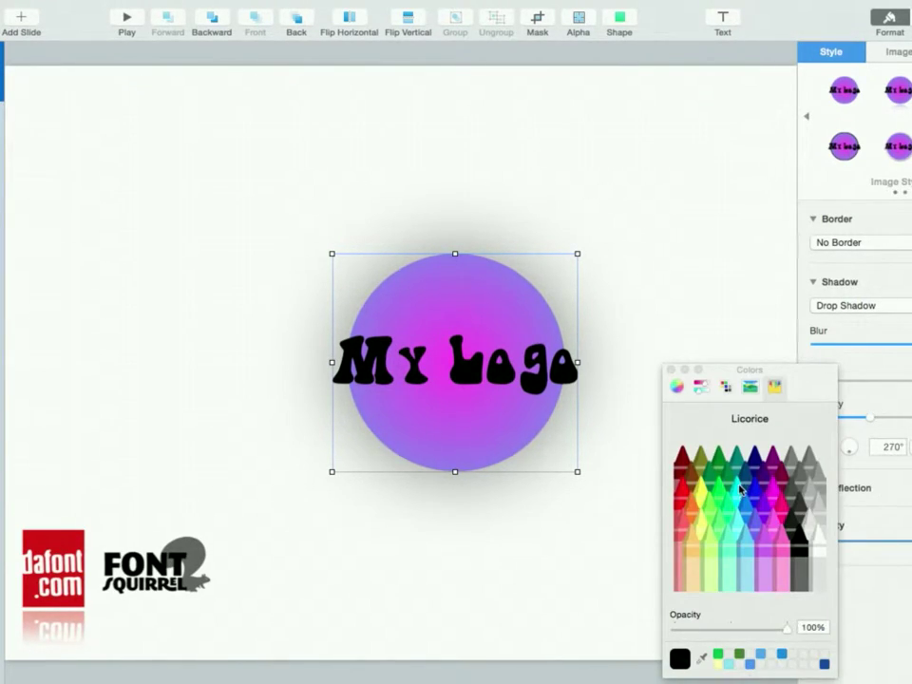
left_click(768, 511)
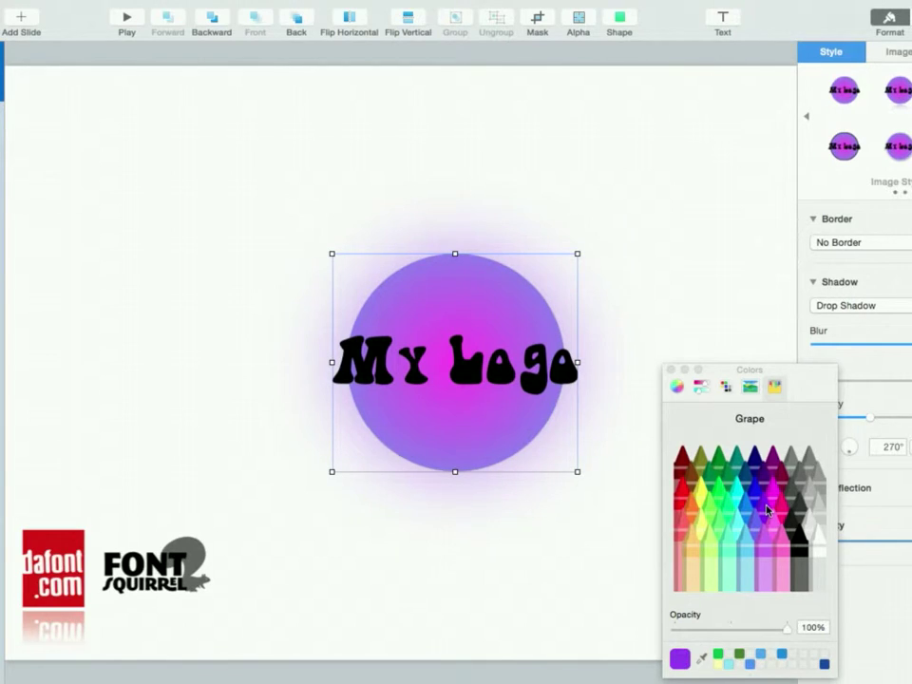
left_click(686, 275)
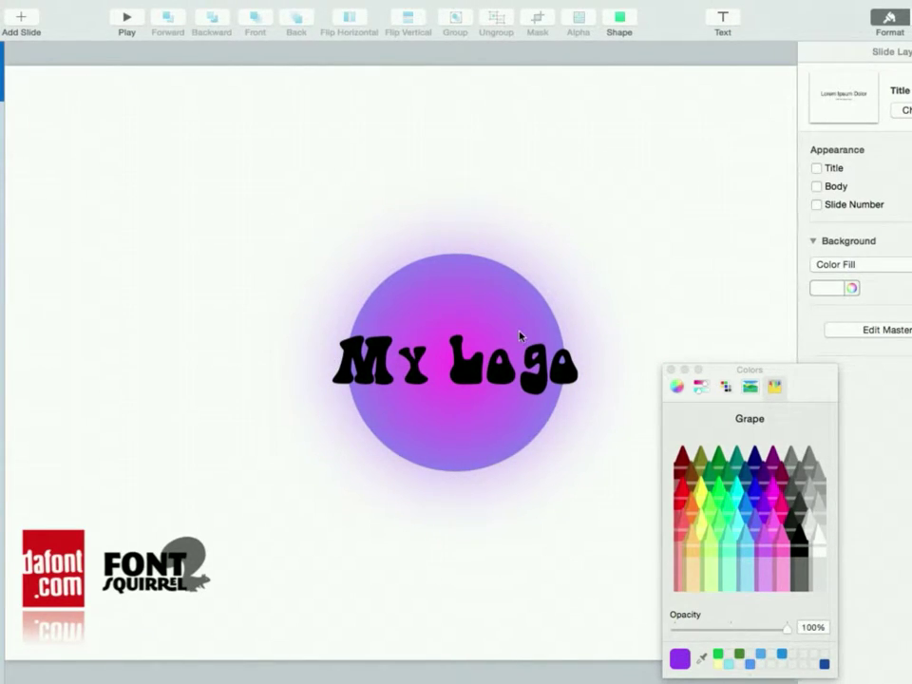
left_click(520, 336)
left_click(670, 370)
left_click(665, 262)
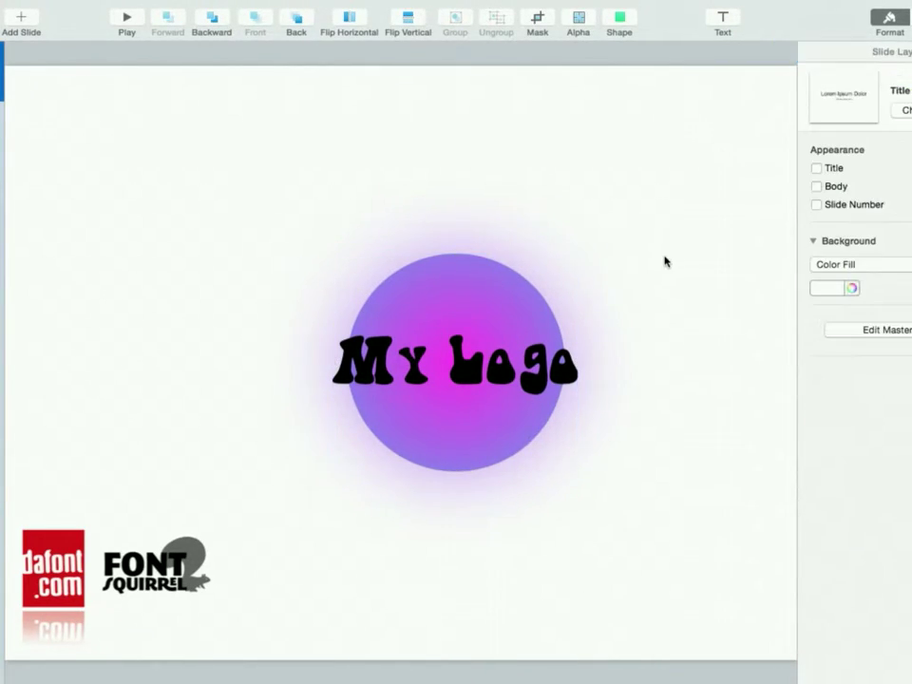
left_click(525, 308)
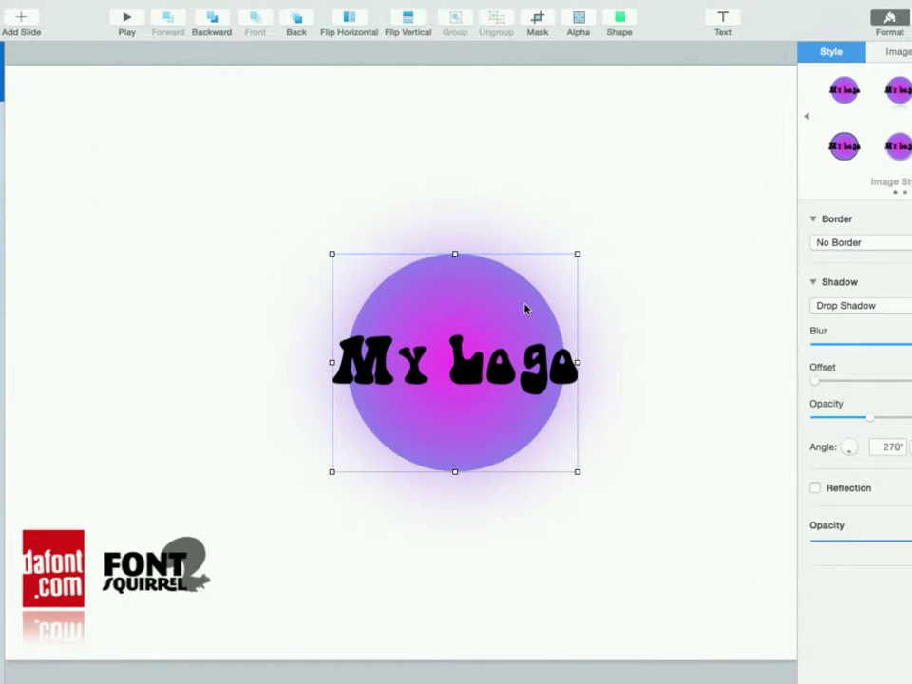
left_click(757, 301)
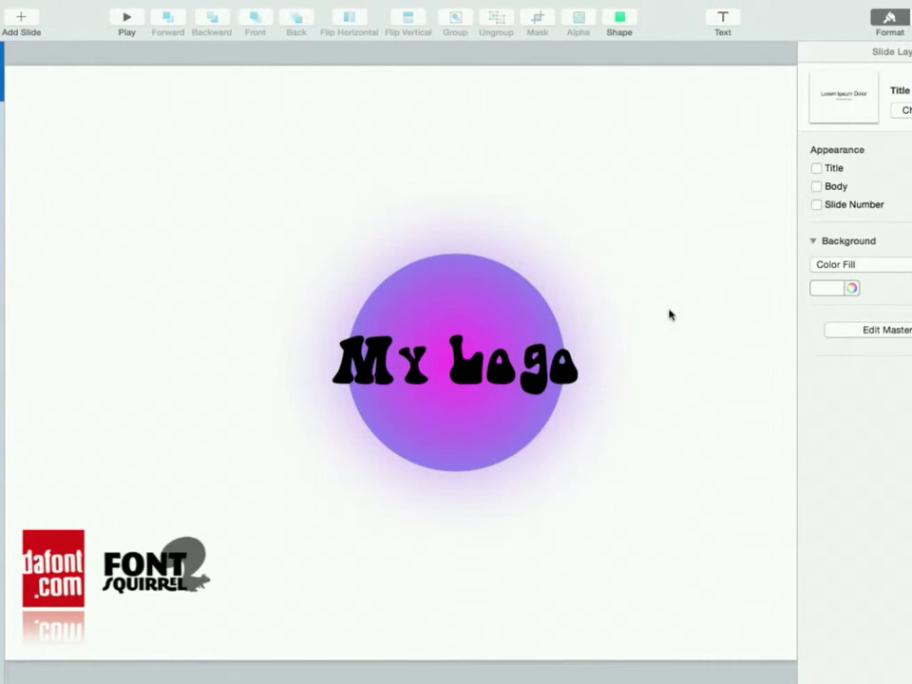
- Try several Image Style presets and settle on the borderless plain drop shadow style
left_click(482, 349)
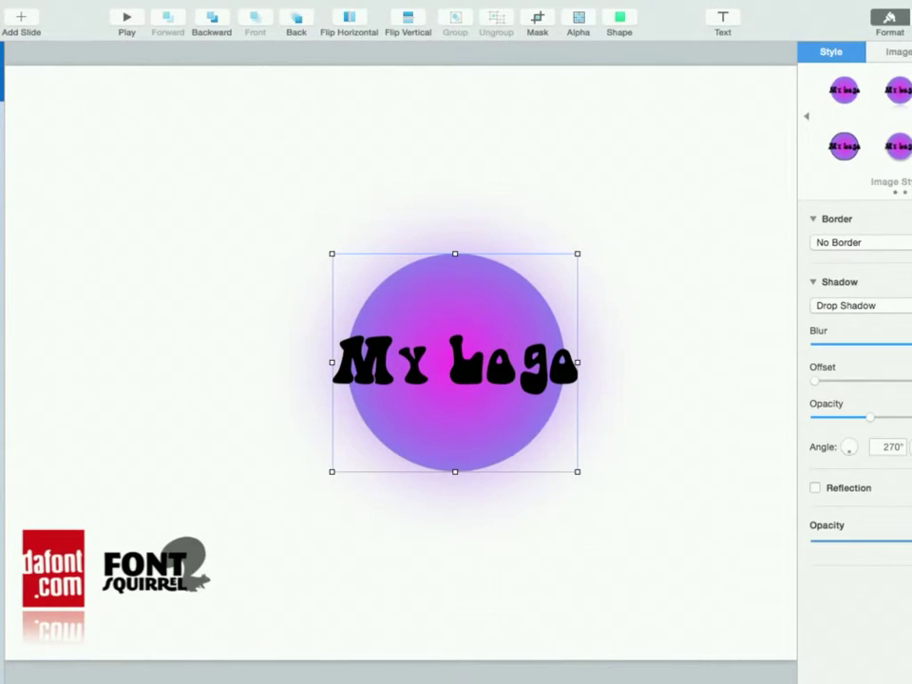
left_click(845, 90)
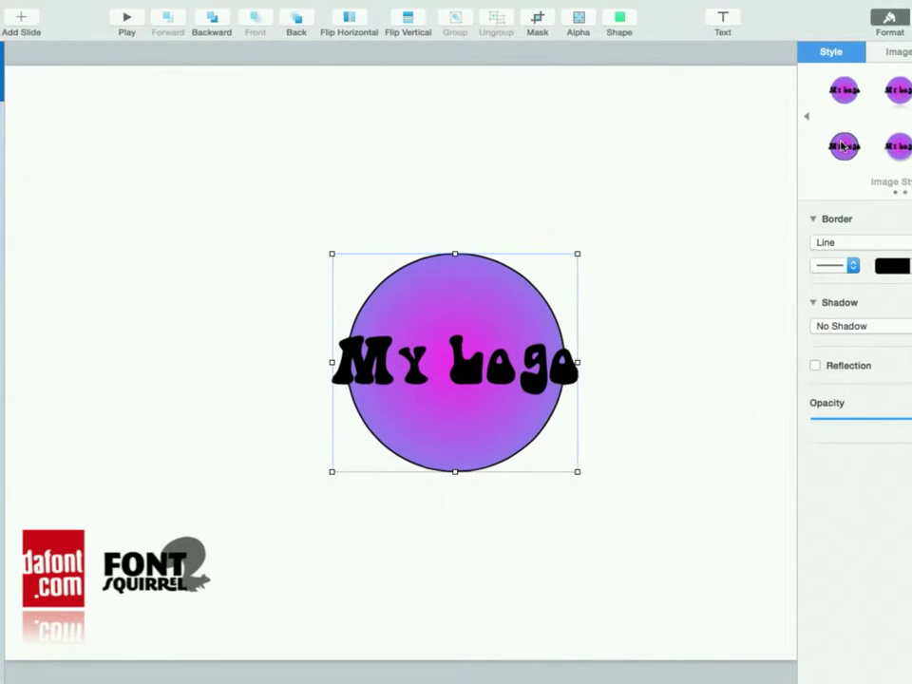
key("super+z")
left_click(891, 95)
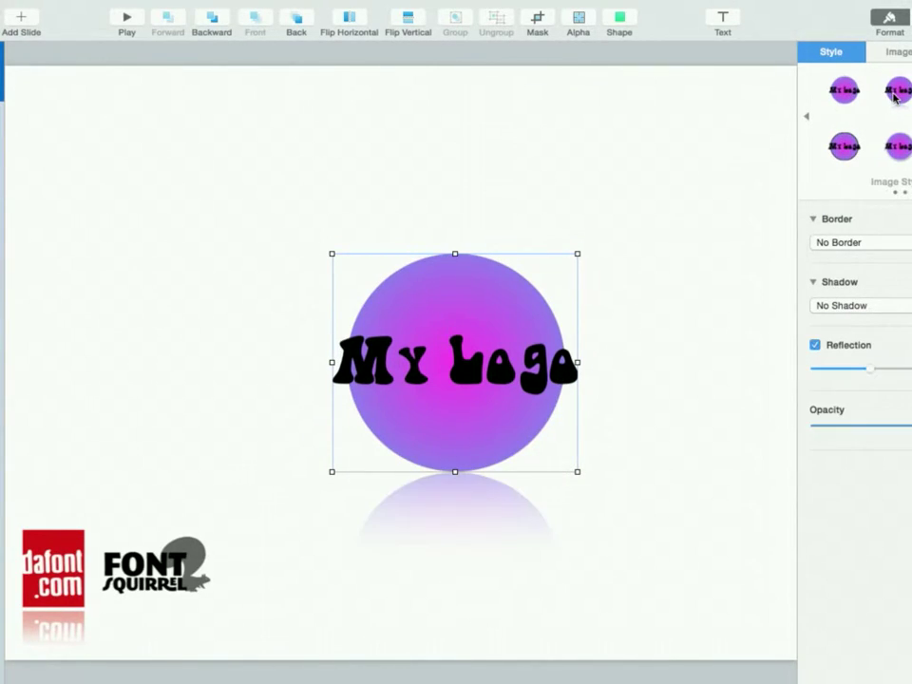
left_click(901, 143)
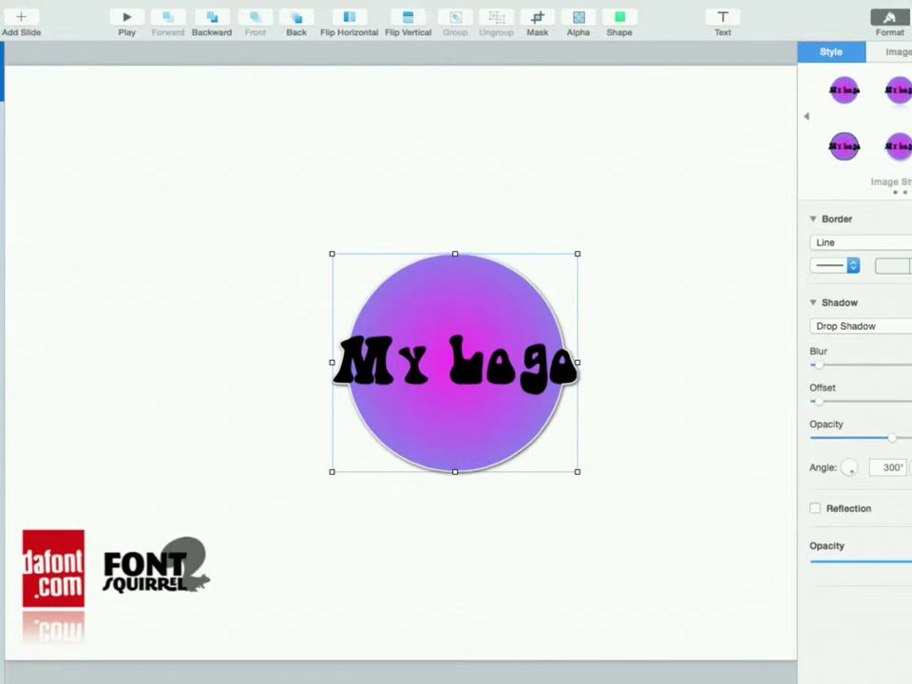
left_click(899, 145)
left_click(844, 91)
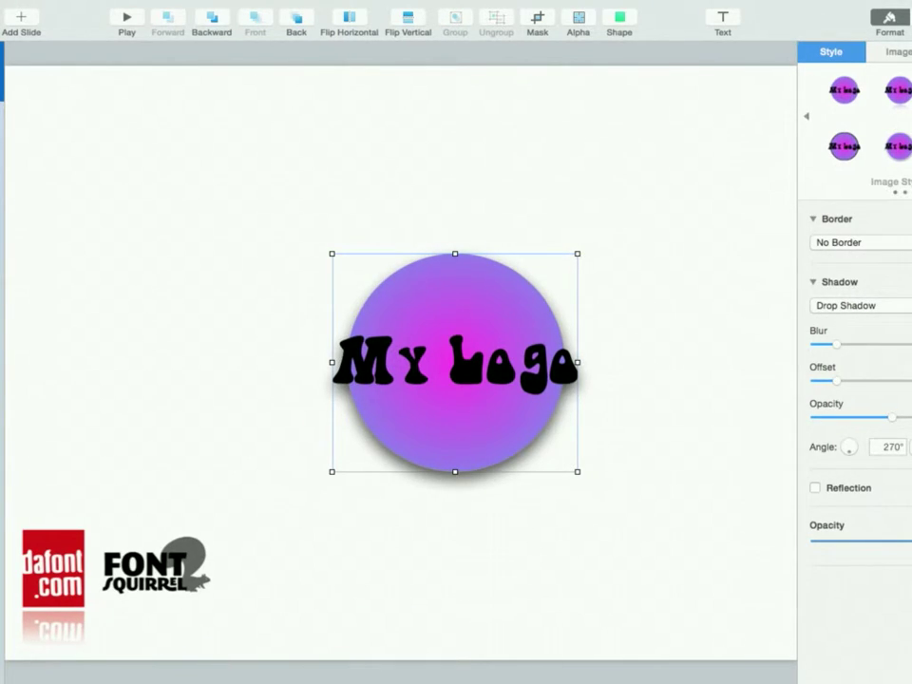
left_click(836, 152)
key("super+z")
left_click(741, 336)
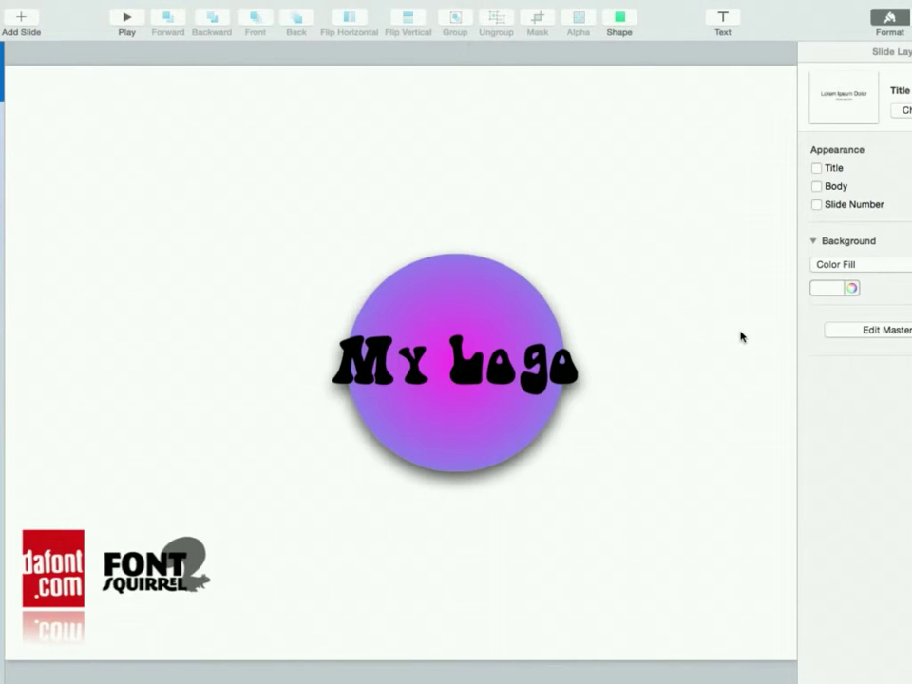